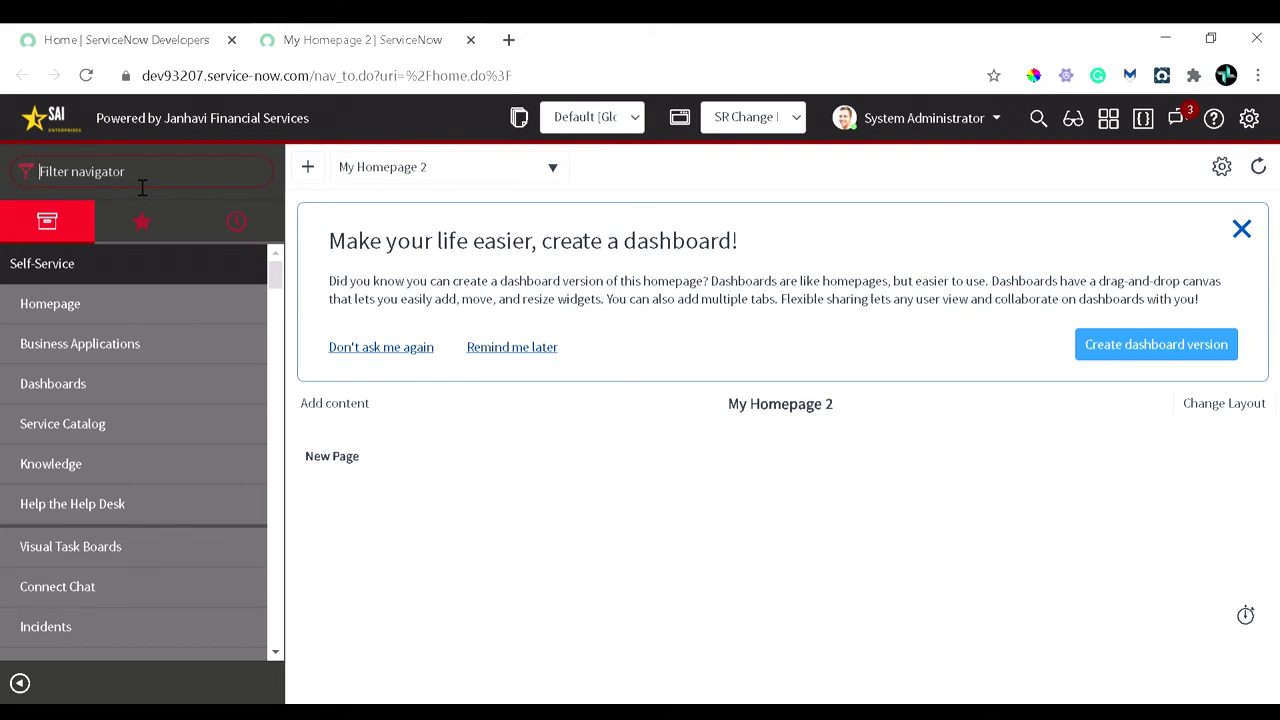
Find the Workflow Editor by filtering the navigator for "workflow" and open it in its own browser tab
{"action": "type", "text": "workflo"}
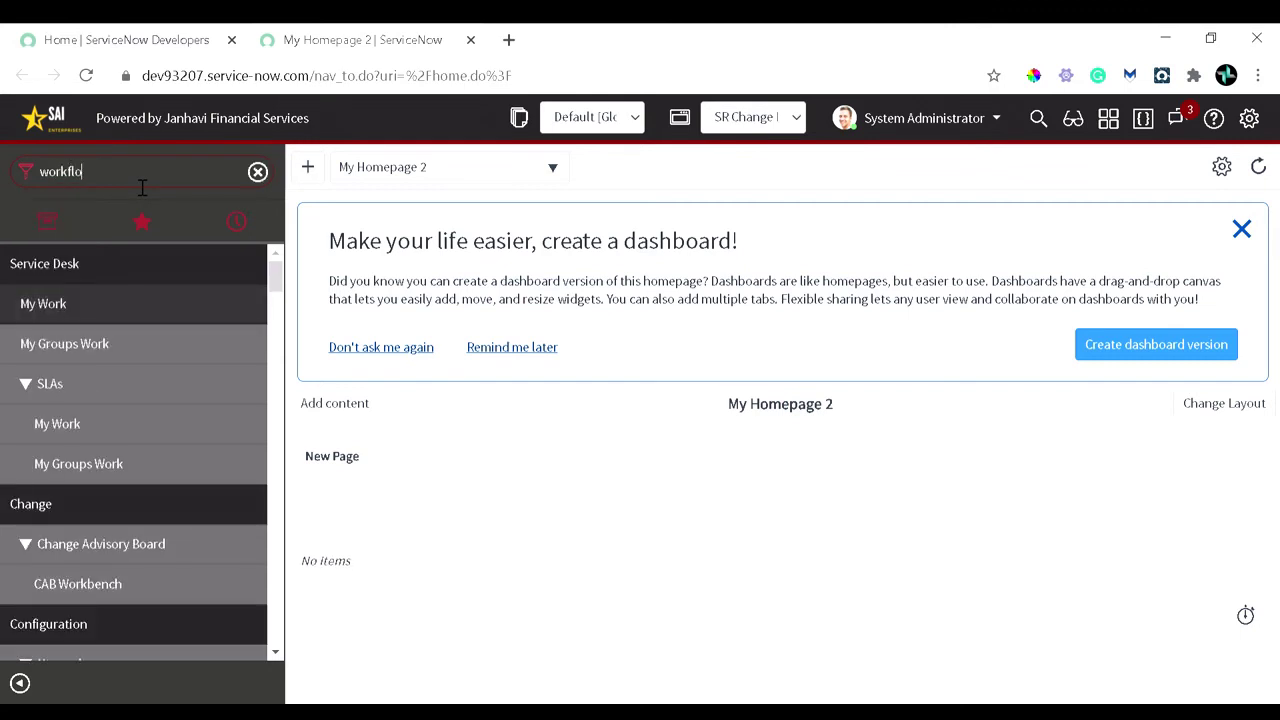
{"action": "type", "text": "w"}
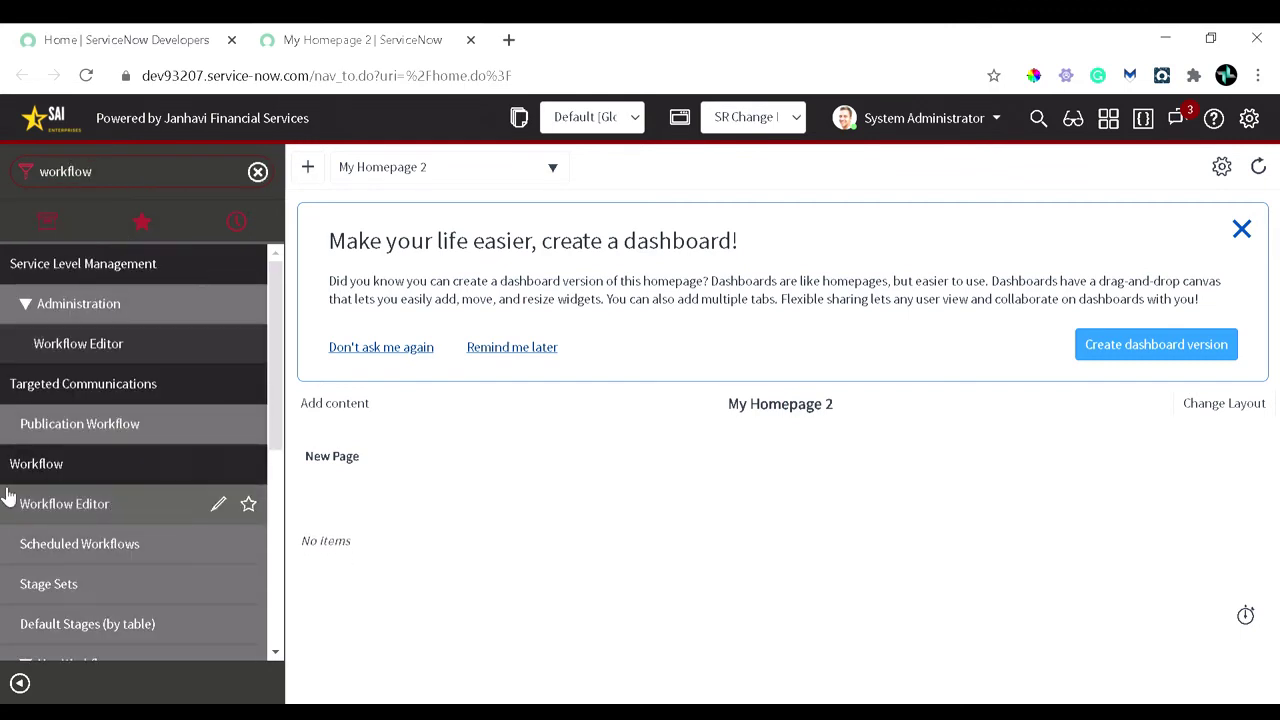
{"action": "left_click", "coordinate": [76, 507]}
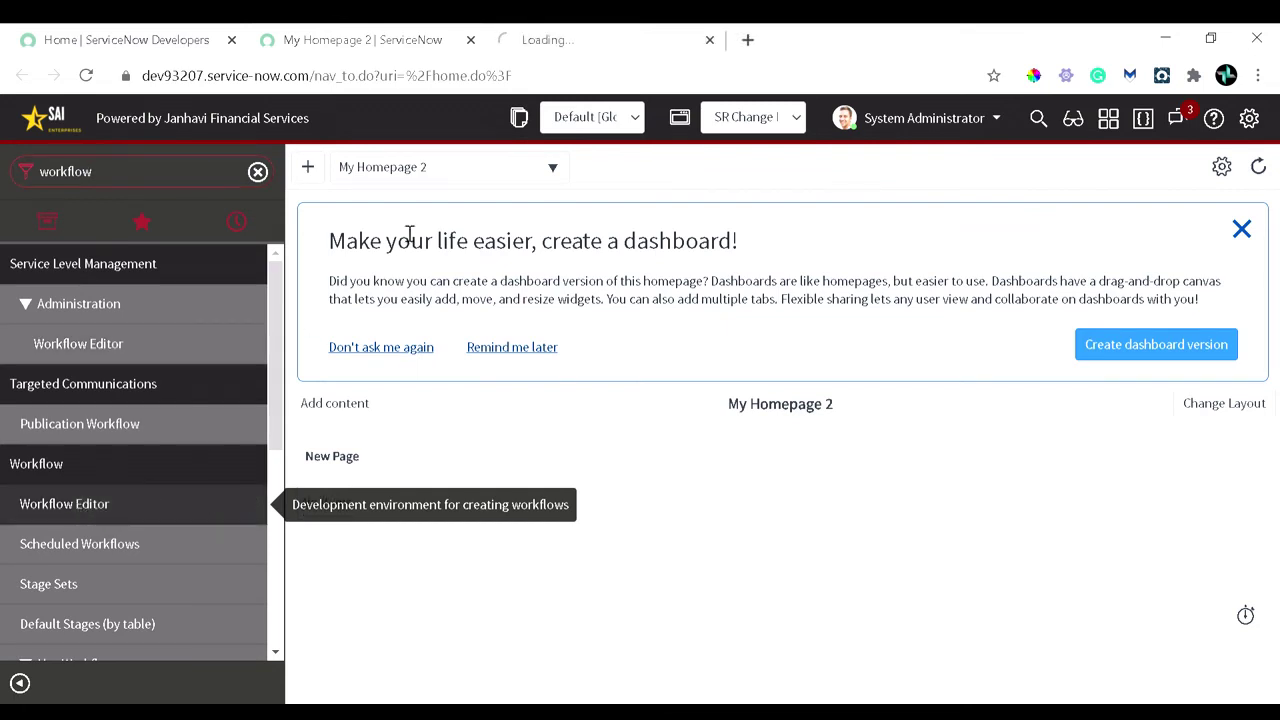
{"action": "left_click", "coordinate": [562, 42]}
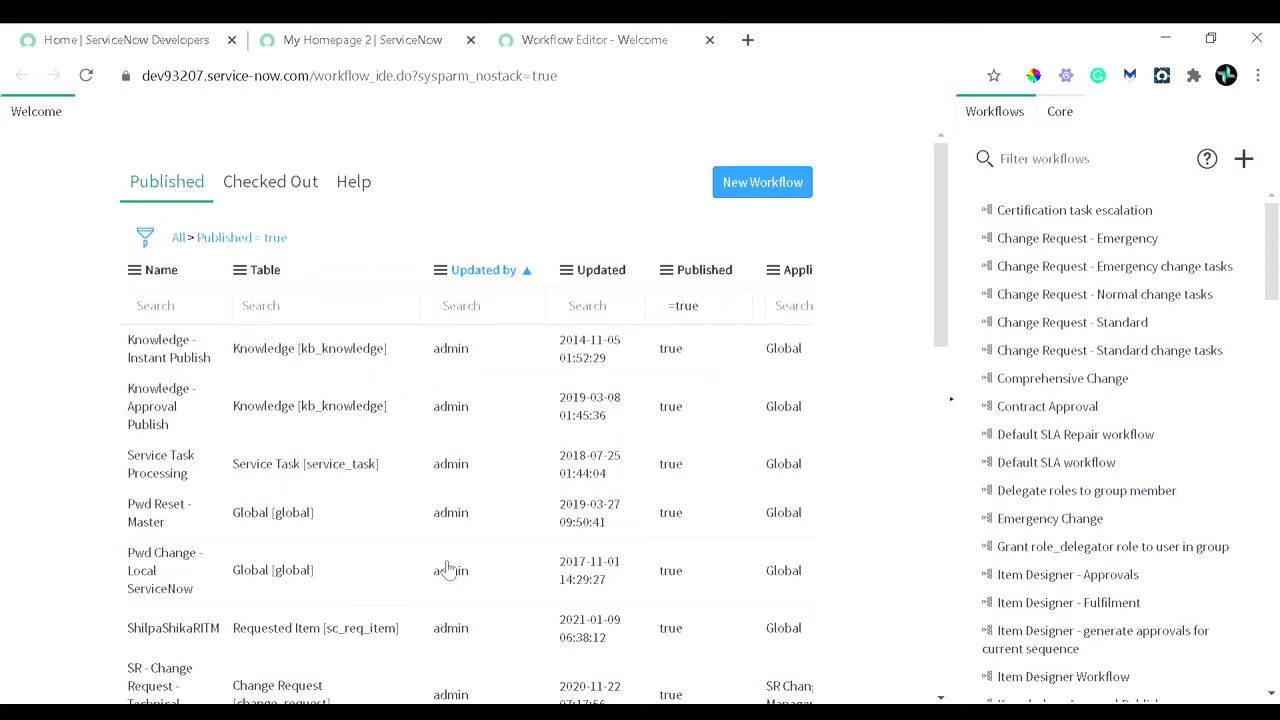
Look over the checked-out workflows and the workflow help resources, and return to the published workflows list
{"action": "left_click", "coordinate": [266, 186]}
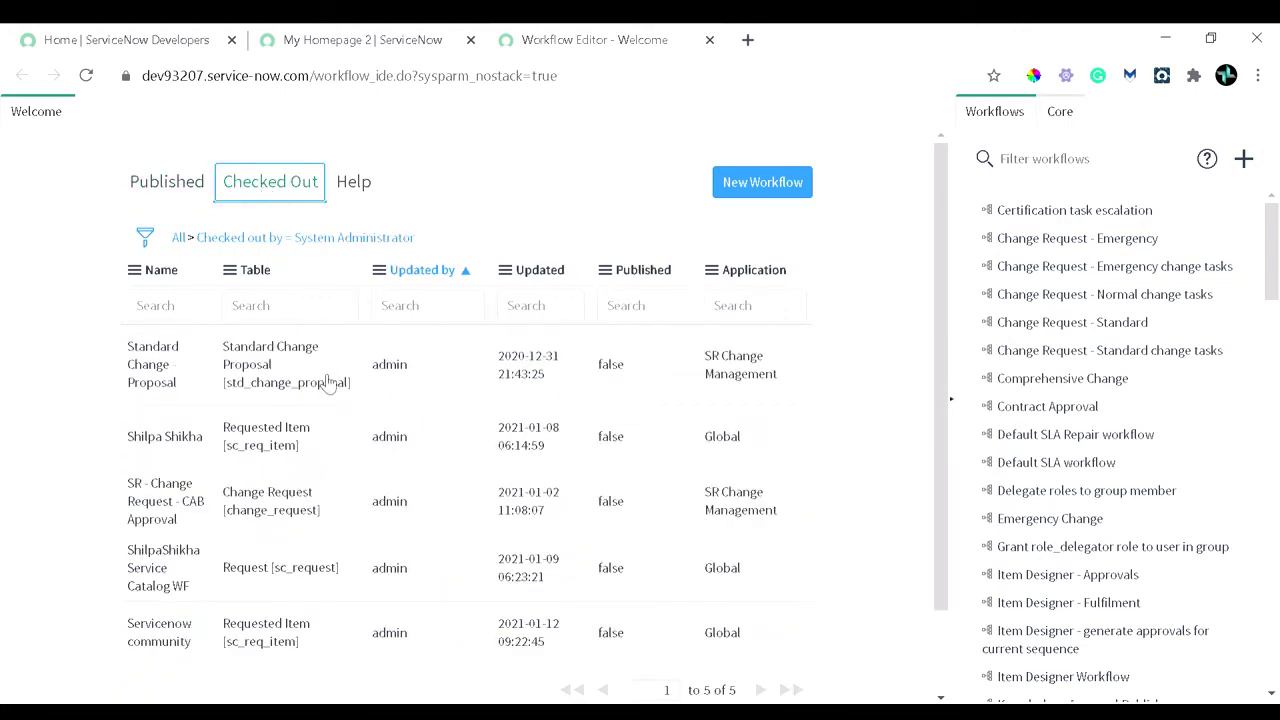
{"action": "left_click", "coordinate": [787, 187]}
{"action": "left_click", "coordinate": [352, 197]}
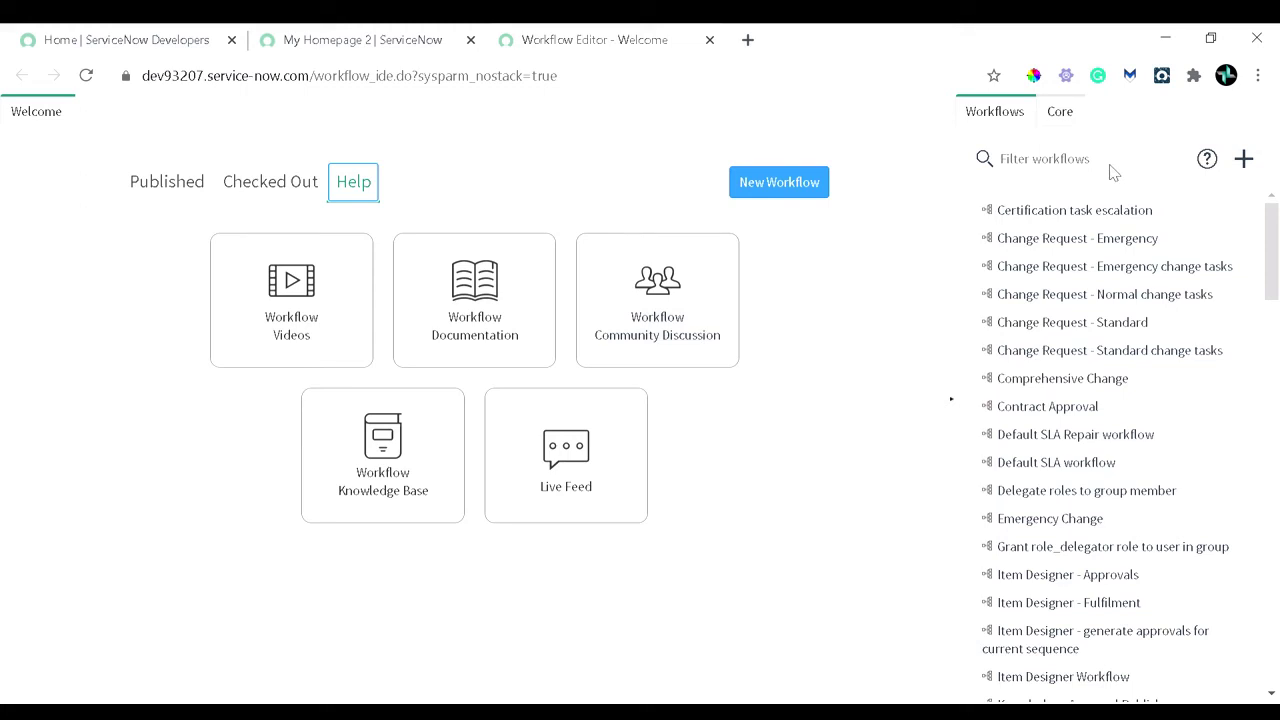
{"action": "left_click", "coordinate": [1010, 172]}
{"action": "left_click", "coordinate": [147, 184]}
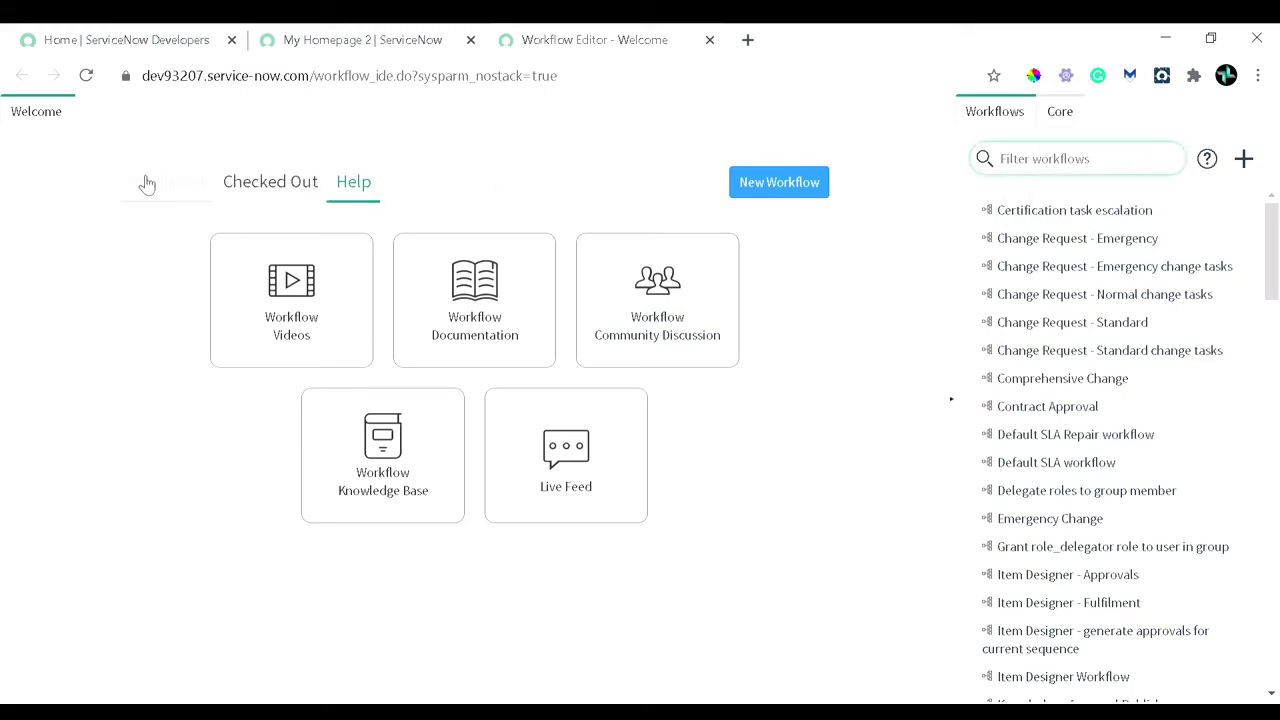
Filter the workflows by "change" and open the Comprehensive Change workflow on the canvas
{"action": "left_click", "coordinate": [1014, 165]}
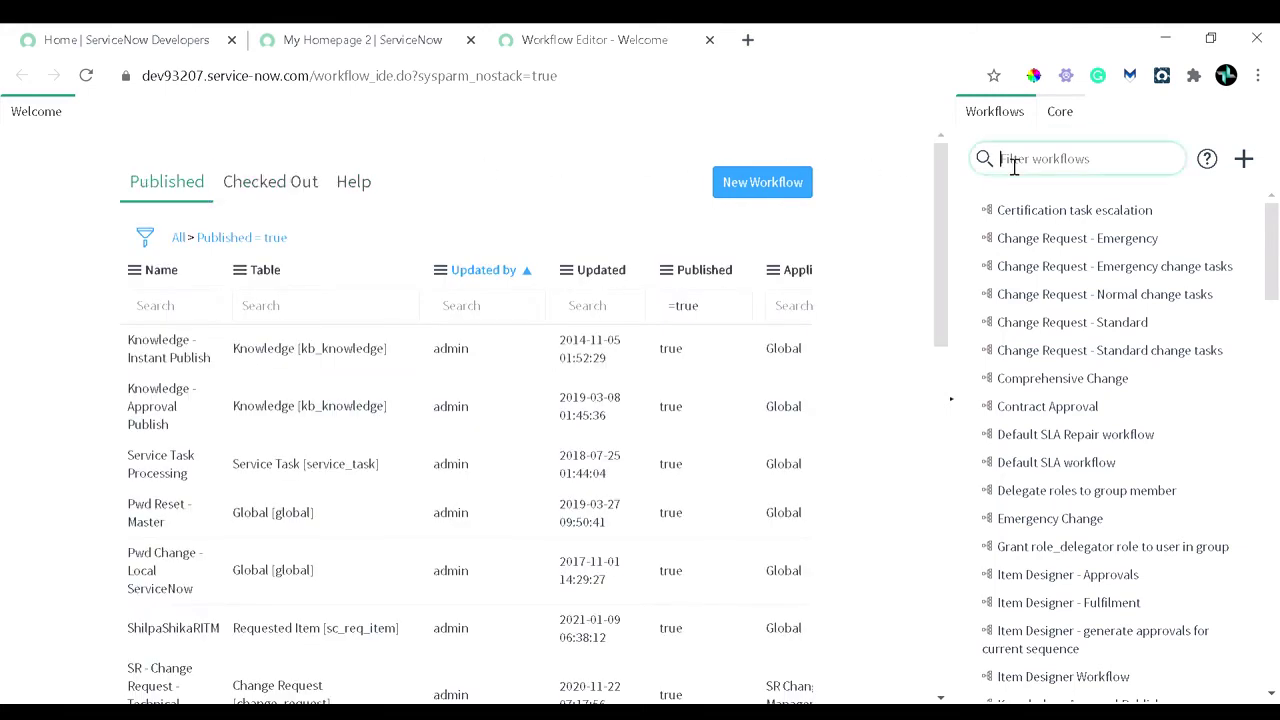
{"action": "type", "text": "change"}
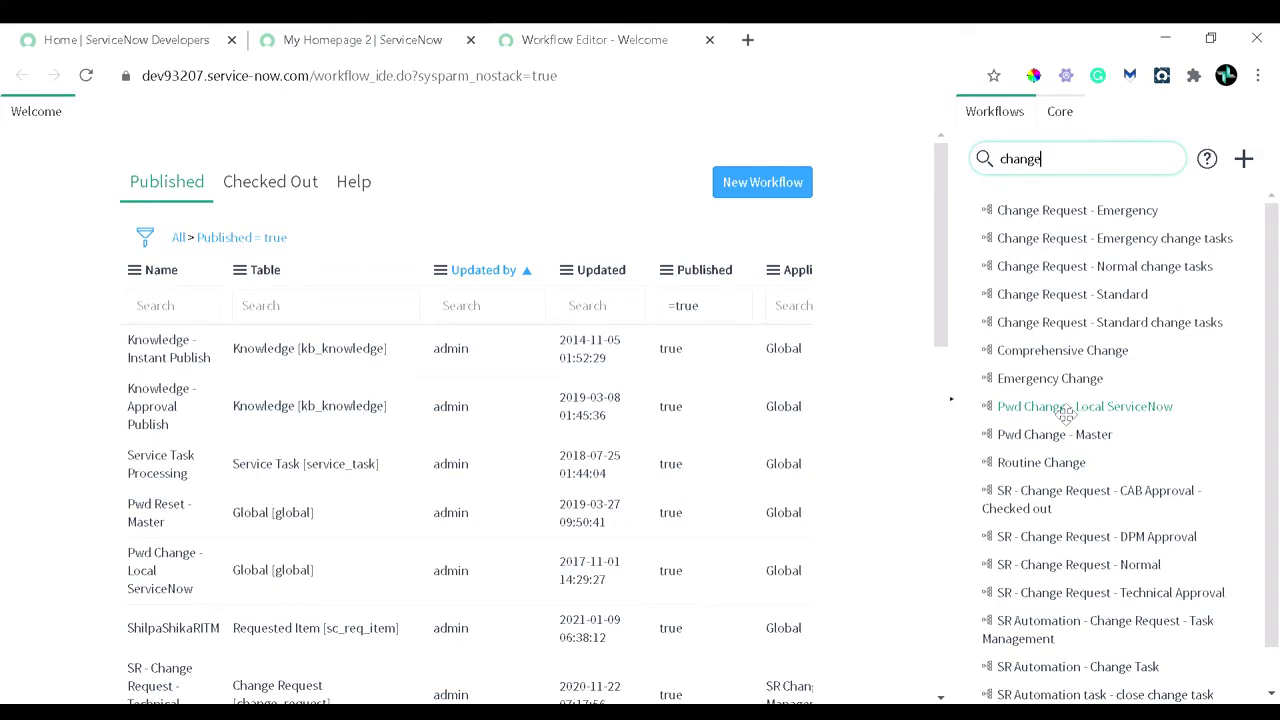
{"action": "left_click", "coordinate": [1116, 364]}
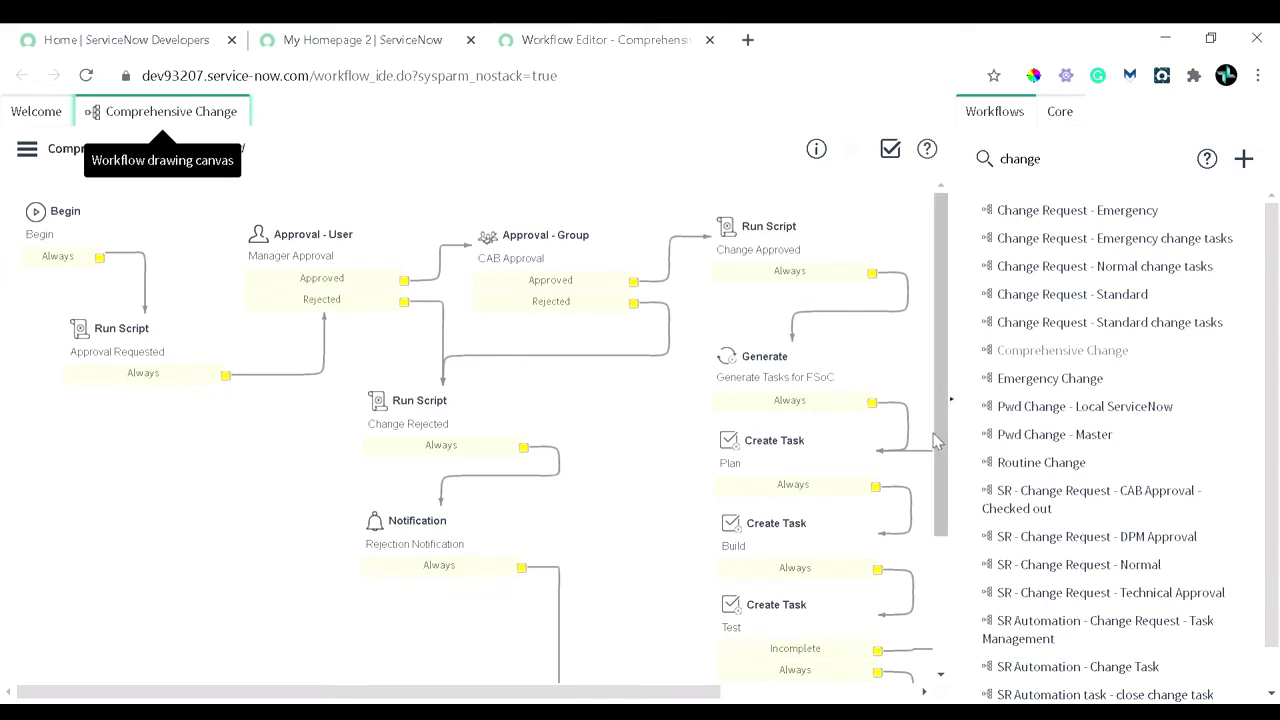
Collapse the workflow palette and examine the Comprehensive Change diagram from Begin to End
{"action": "left_click", "coordinate": [958, 405]}
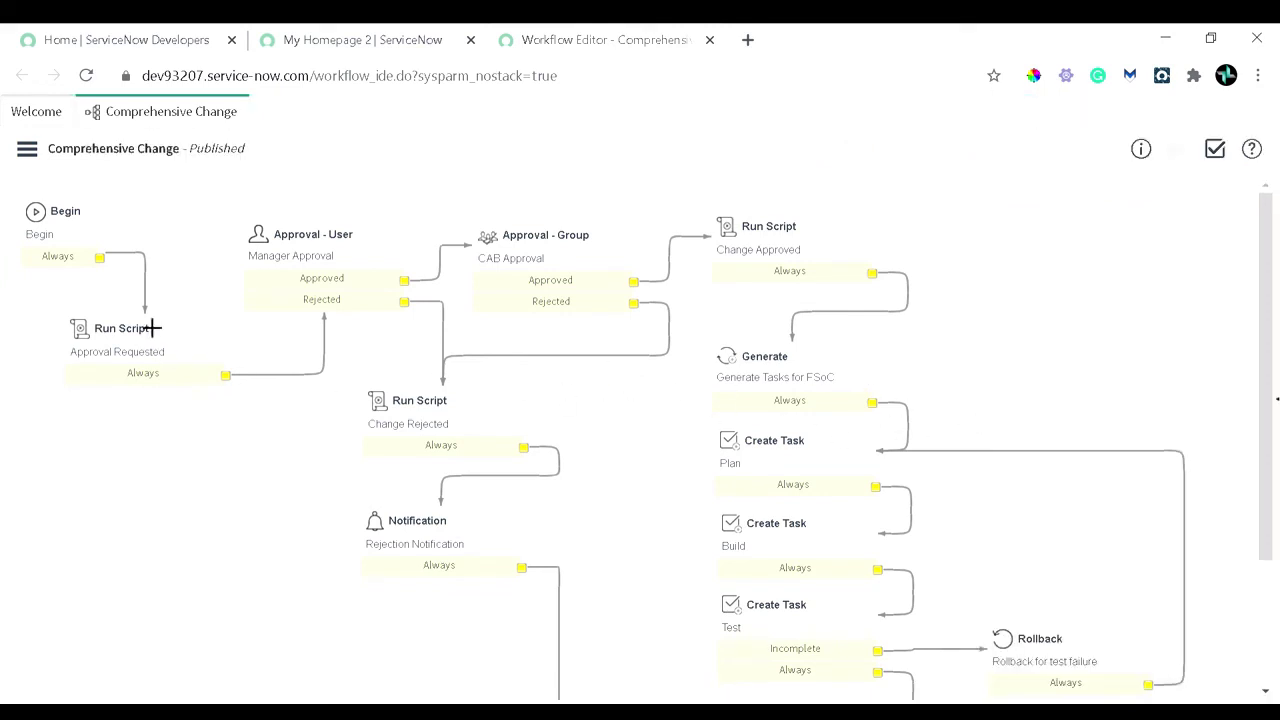
{"action": "scroll", "coordinate": [175, 305], "scroll_direction": "down", "scroll_amount": 2}
{"action": "scroll", "coordinate": [223, 307], "scroll_direction": "up", "scroll_amount": 2}
{"action": "scroll", "coordinate": [142, 396], "scroll_direction": "down", "scroll_amount": 2}
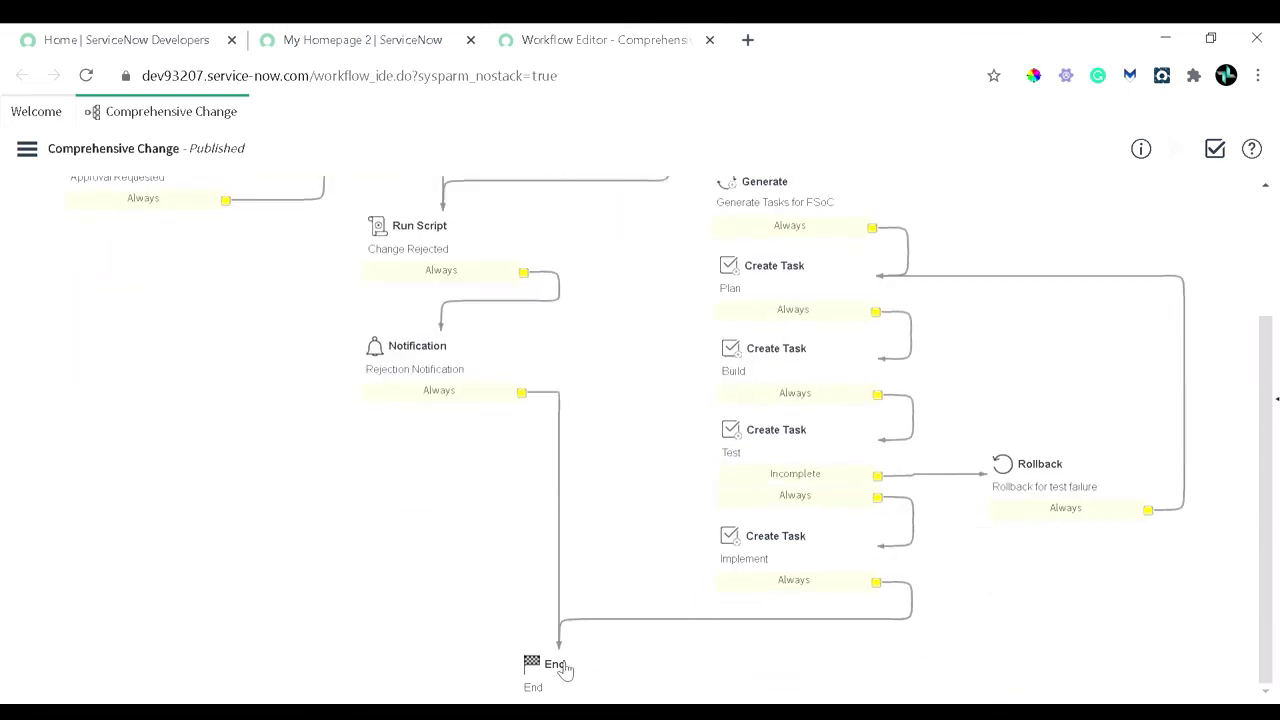
{"action": "scroll", "coordinate": [449, 591], "scroll_direction": "up", "scroll_amount": 2}
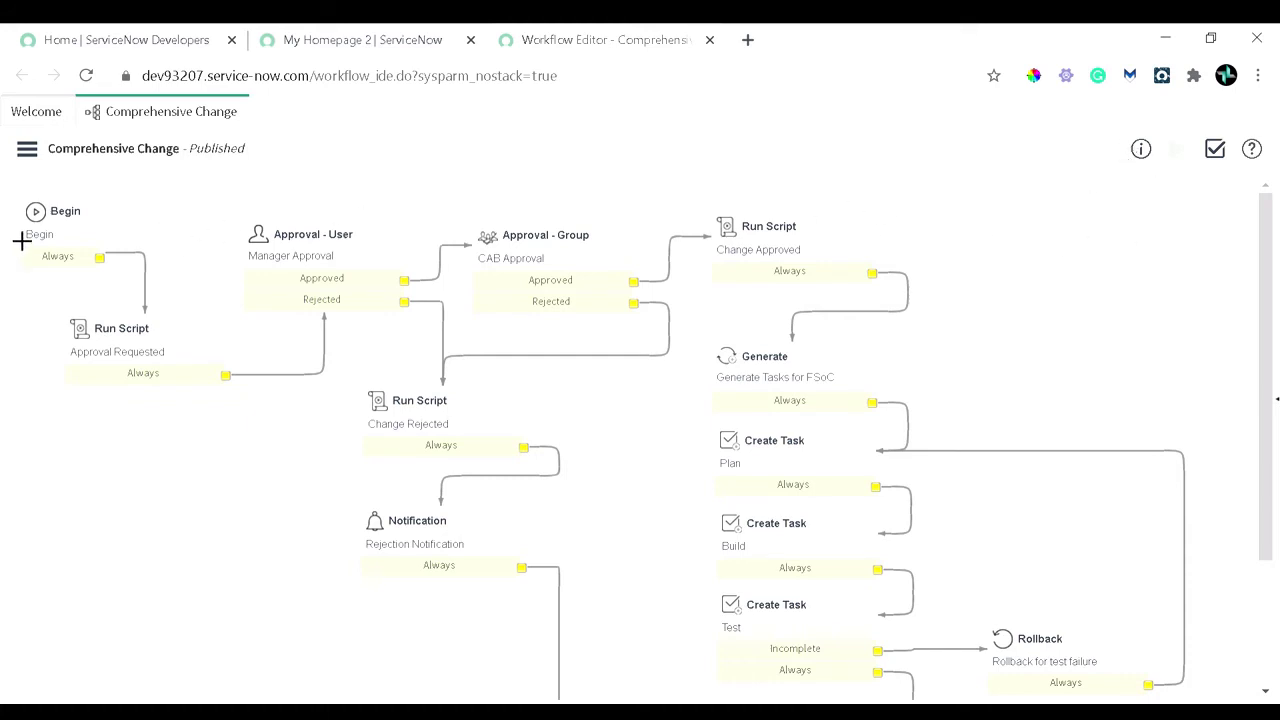
Open the properties of the Comprehensive Change workflow and review its general details and trigger conditions
{"action": "left_click", "coordinate": [27, 152]}
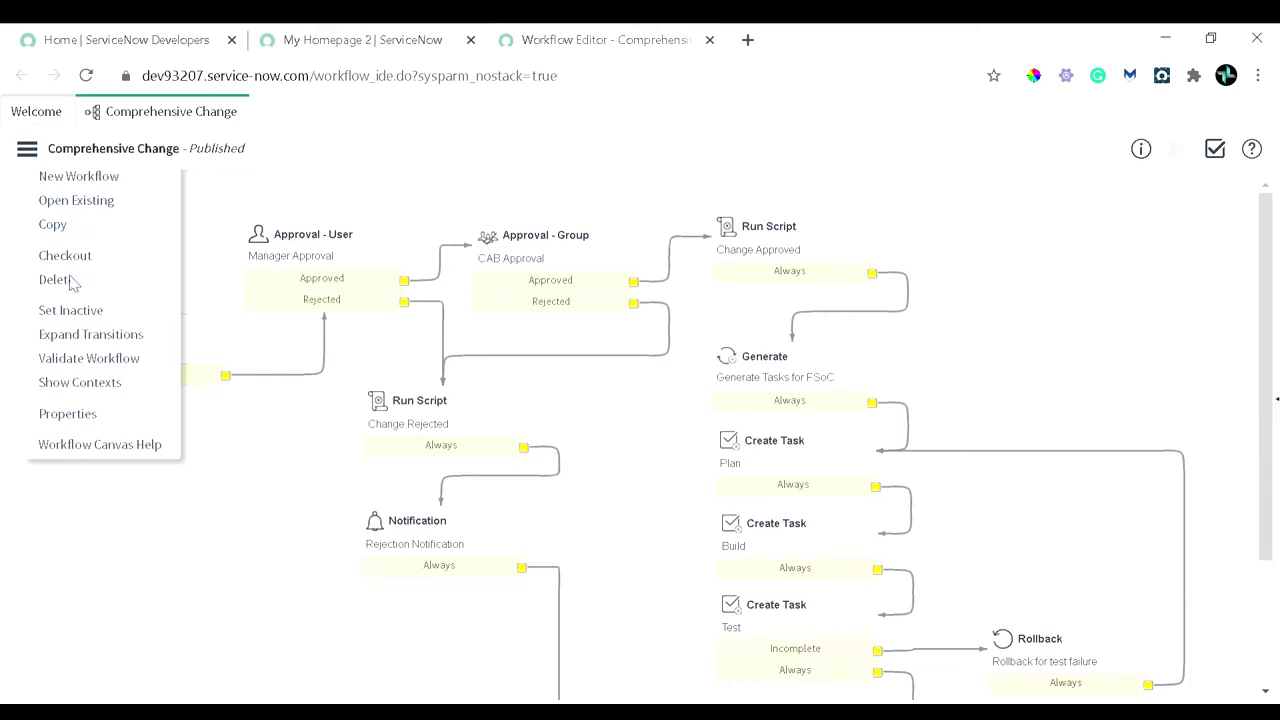
{"action": "left_click", "coordinate": [70, 415]}
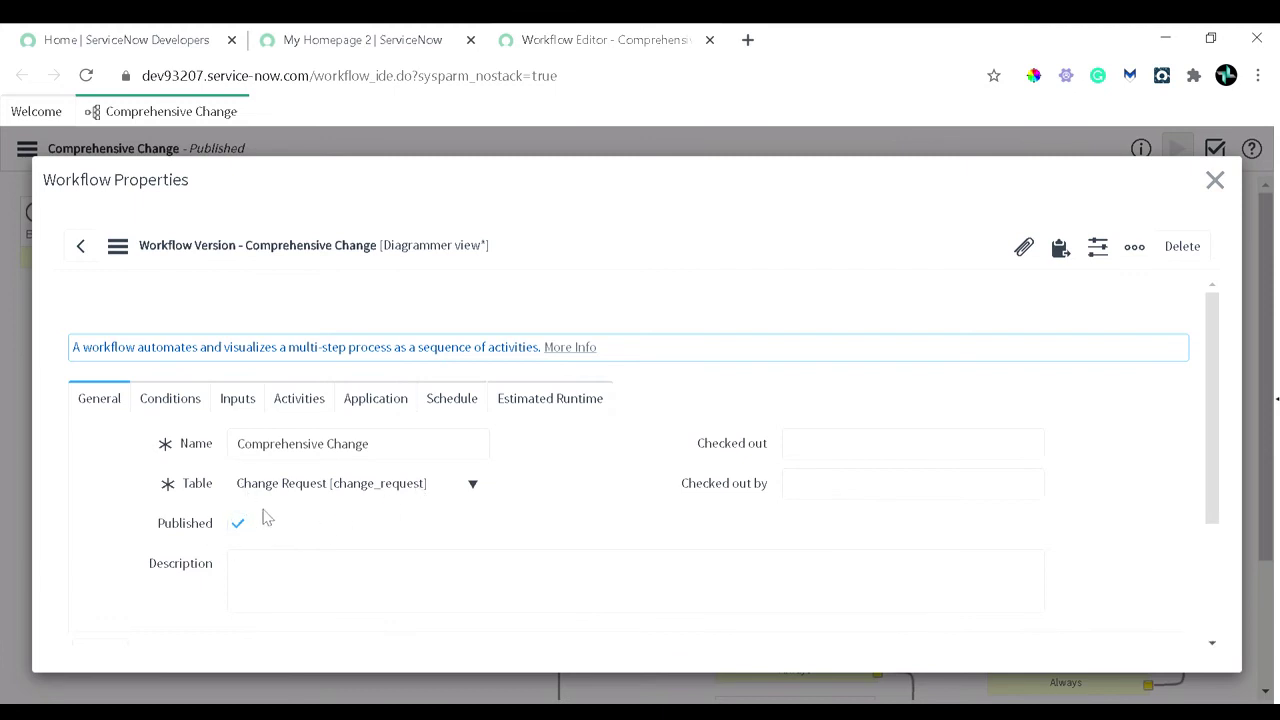
{"action": "left_click", "coordinate": [157, 405]}
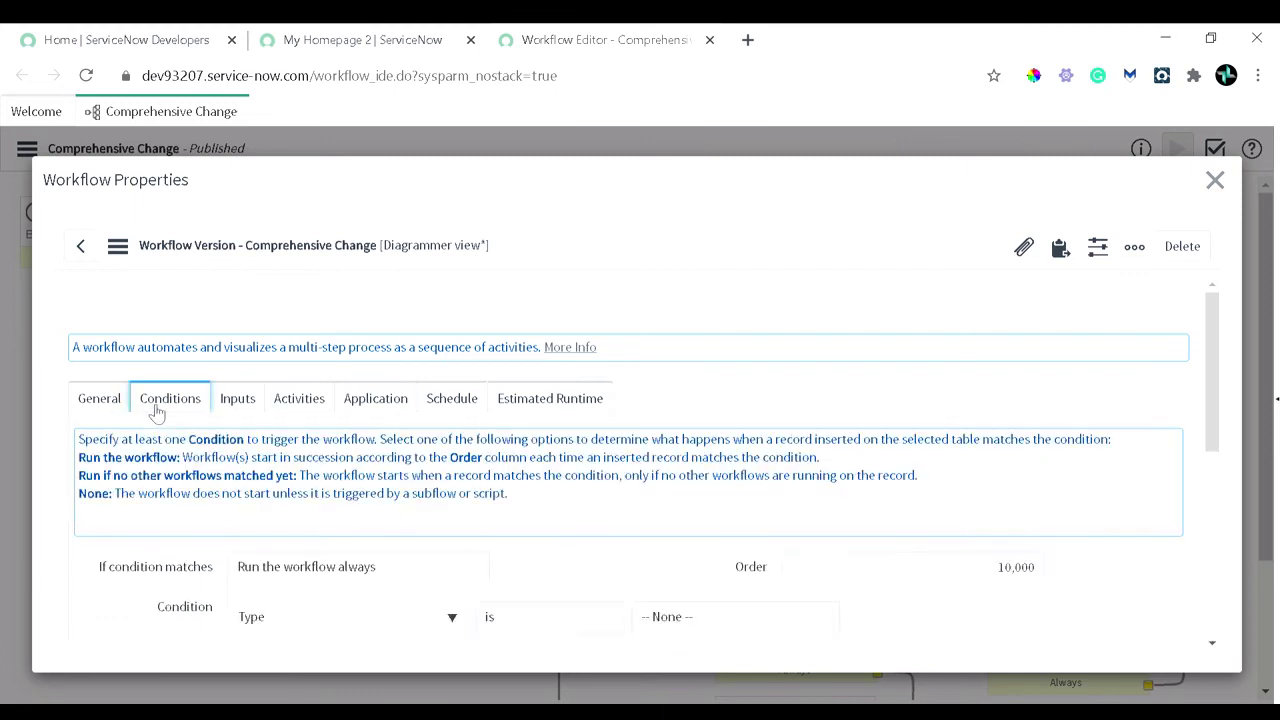
{"action": "scroll", "coordinate": [311, 449], "scroll_direction": "down", "scroll_amount": 2}
{"action": "scroll", "coordinate": [306, 447], "scroll_direction": "up", "scroll_amount": 1}
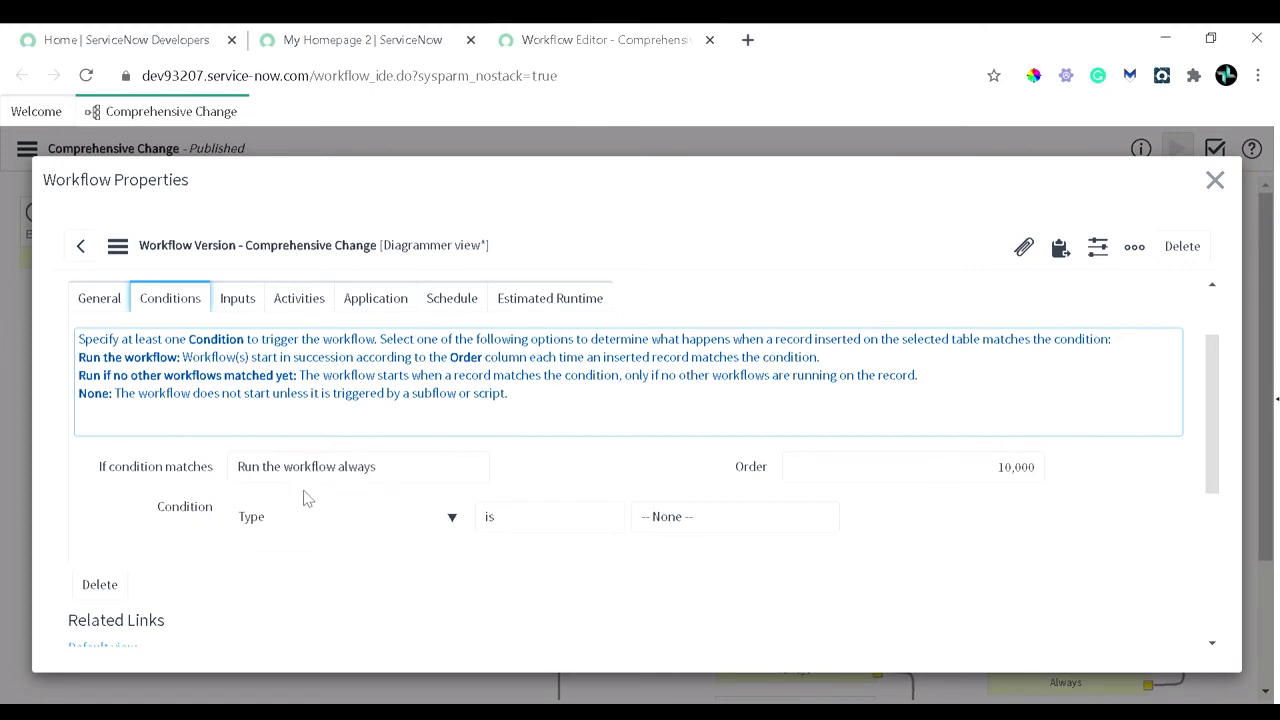
Review the workflow's inputs, activities, application, schedule and estimated runtime properties, and close the properties
{"action": "left_click", "coordinate": [252, 314]}
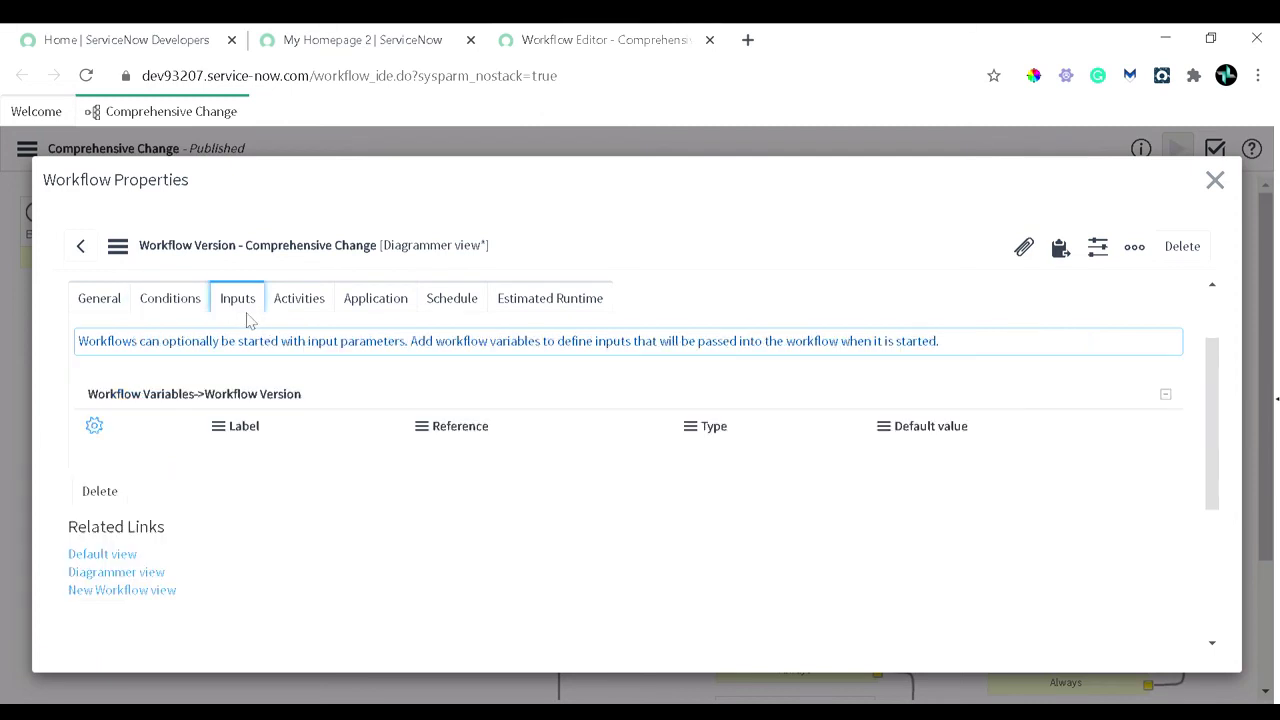
{"action": "left_click", "coordinate": [297, 314]}
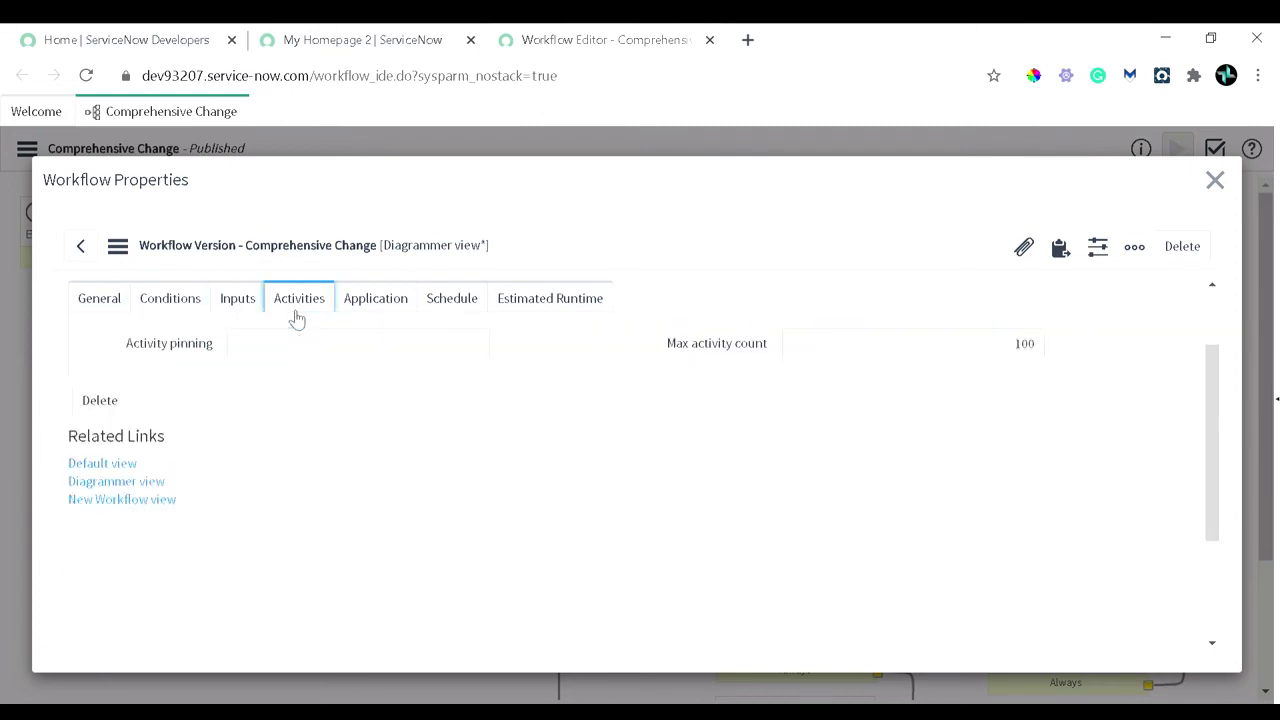
{"action": "left_click", "coordinate": [350, 308]}
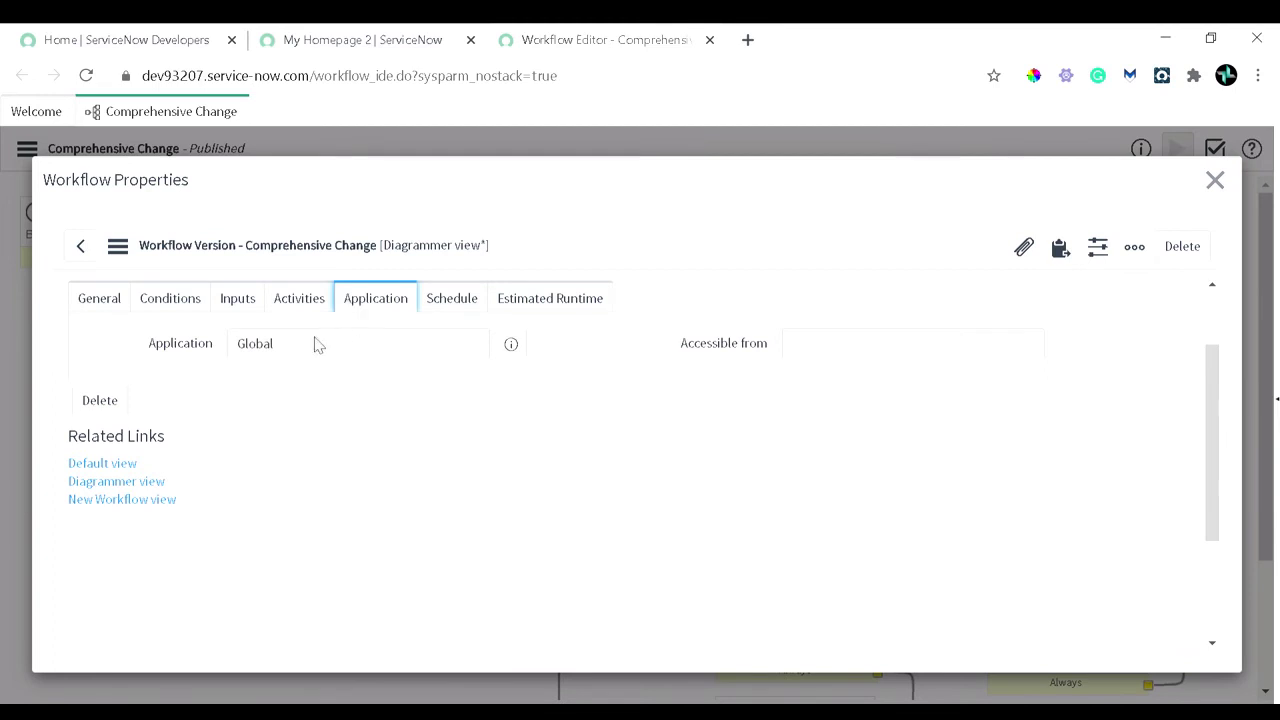
{"action": "left_click", "coordinate": [461, 317]}
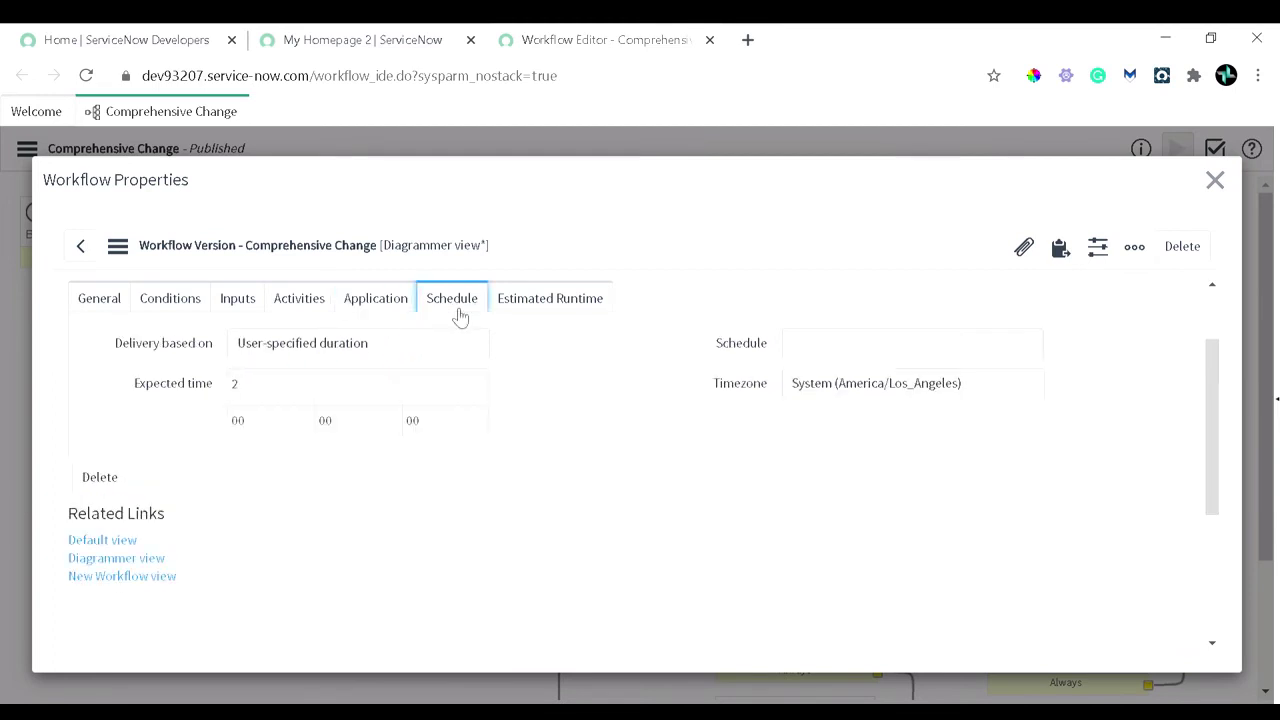
{"action": "left_click", "coordinate": [540, 311]}
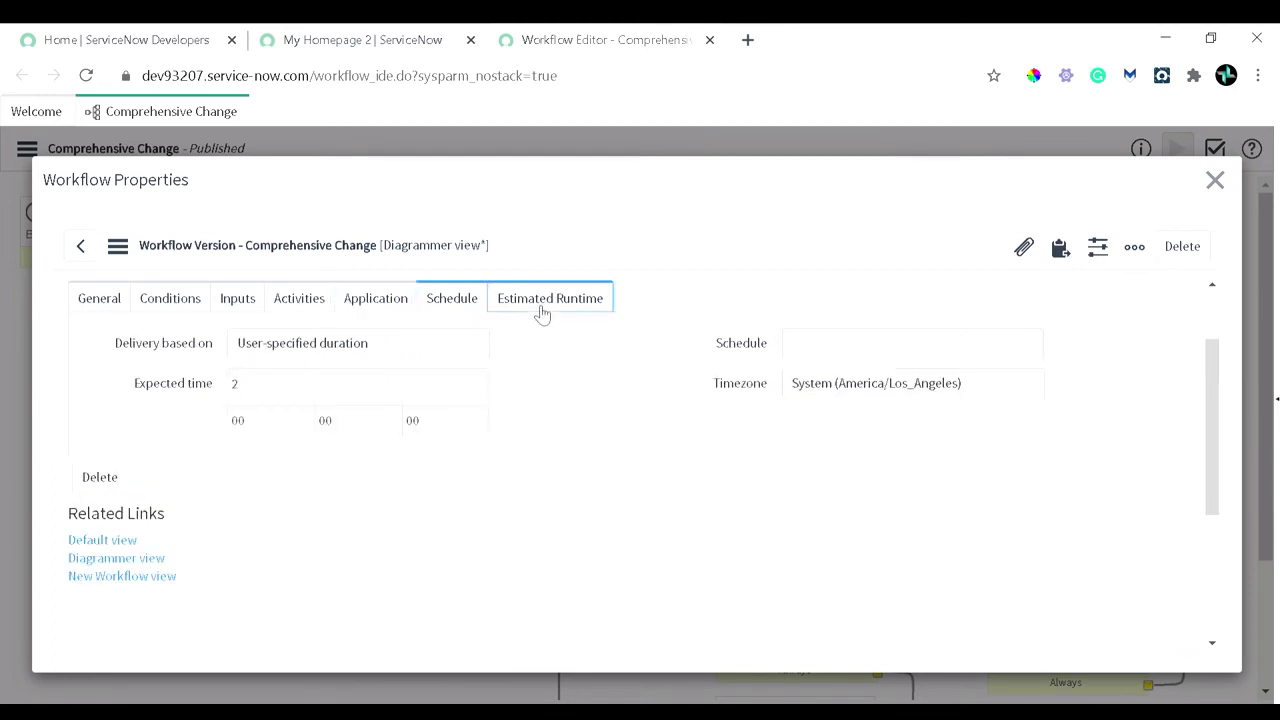
{"action": "left_click", "coordinate": [1215, 181]}
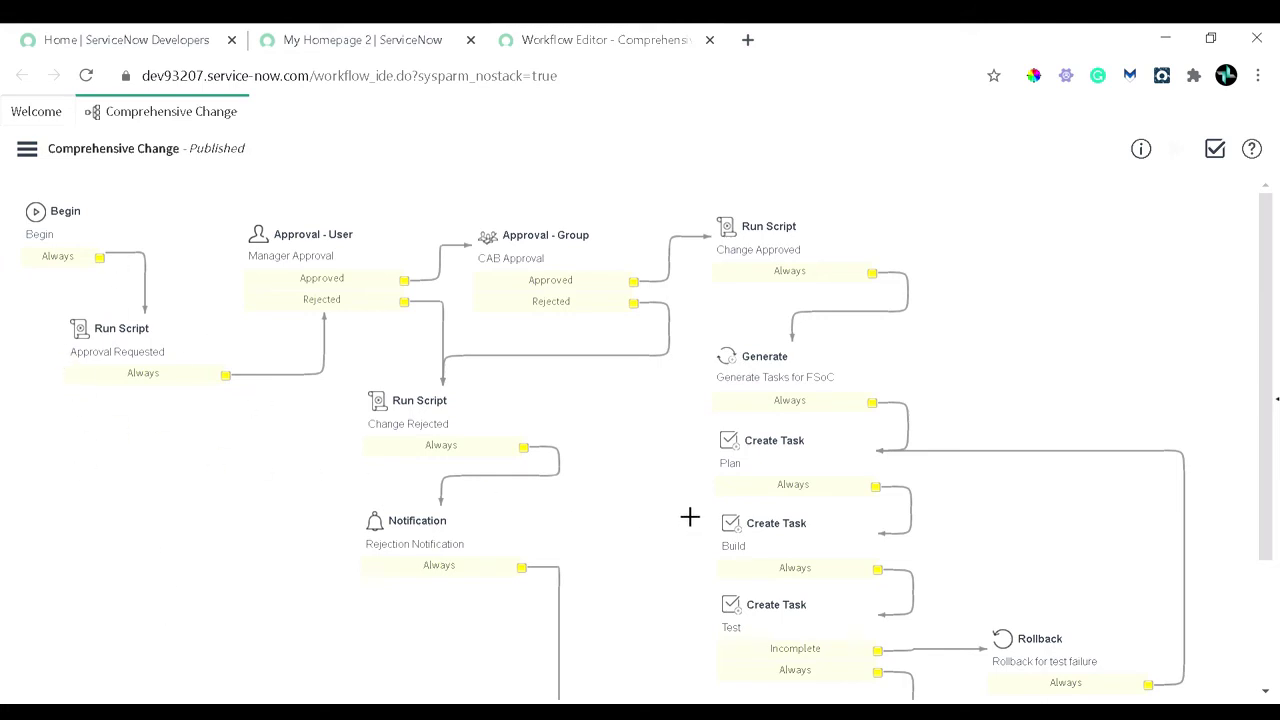
Open the Approval Requested Run Script activity, examine its name, stage and script, and close it
{"action": "double_click", "coordinate": [141, 334]}
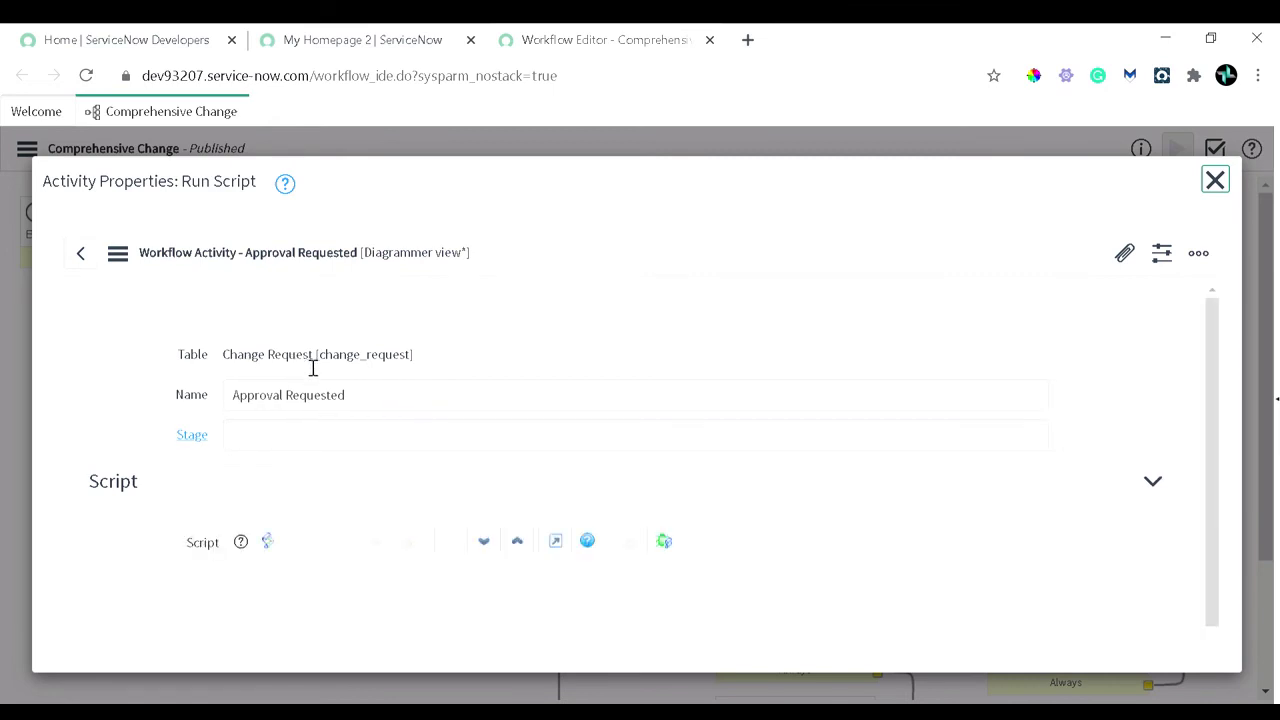
{"action": "scroll", "coordinate": [242, 371], "scroll_direction": "down", "scroll_amount": 1}
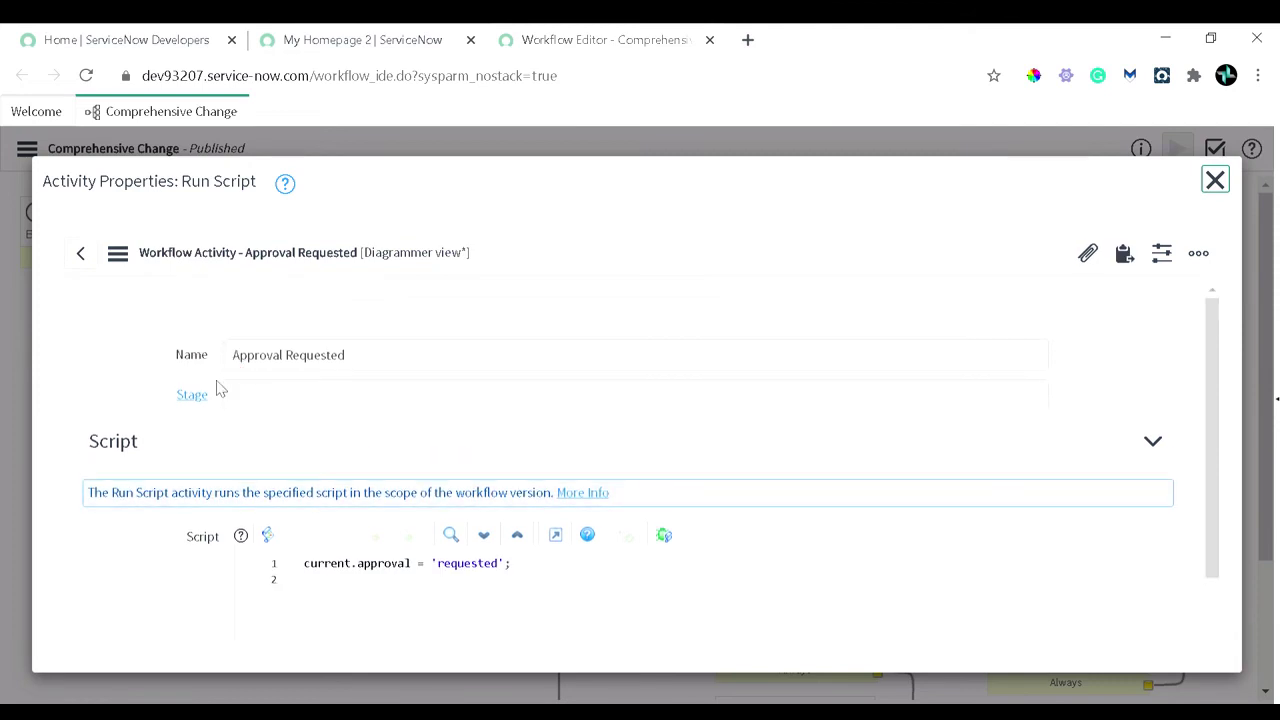
{"action": "scroll", "coordinate": [284, 374], "scroll_direction": "down", "scroll_amount": 1}
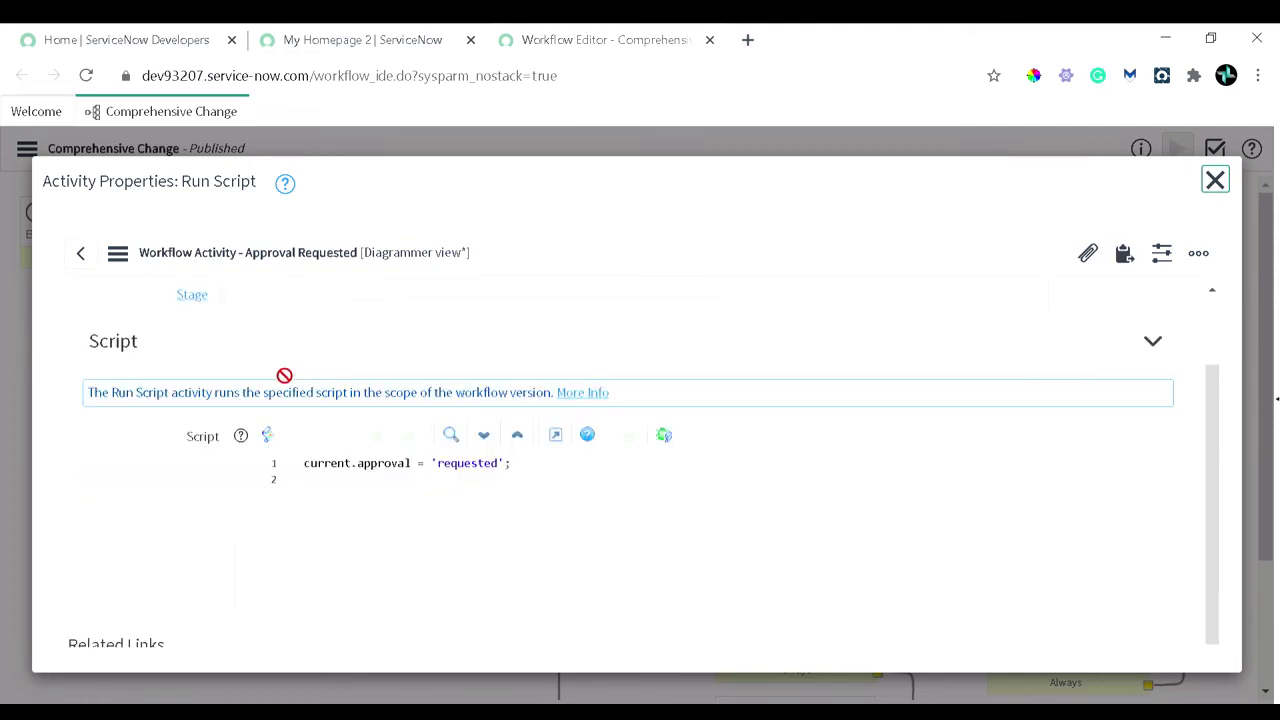
{"action": "scroll", "coordinate": [290, 488], "scroll_direction": "down", "scroll_amount": 1}
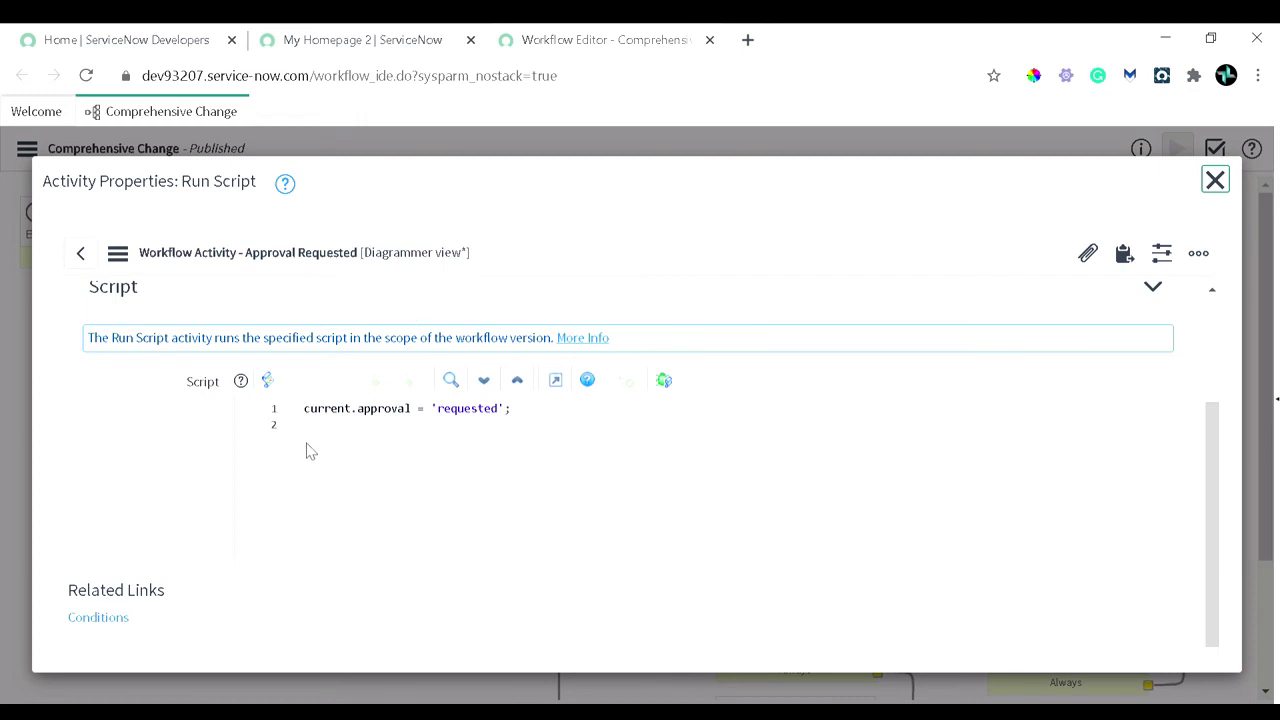
{"action": "left_click", "coordinate": [413, 426]}
{"action": "left_click", "coordinate": [1214, 180]}
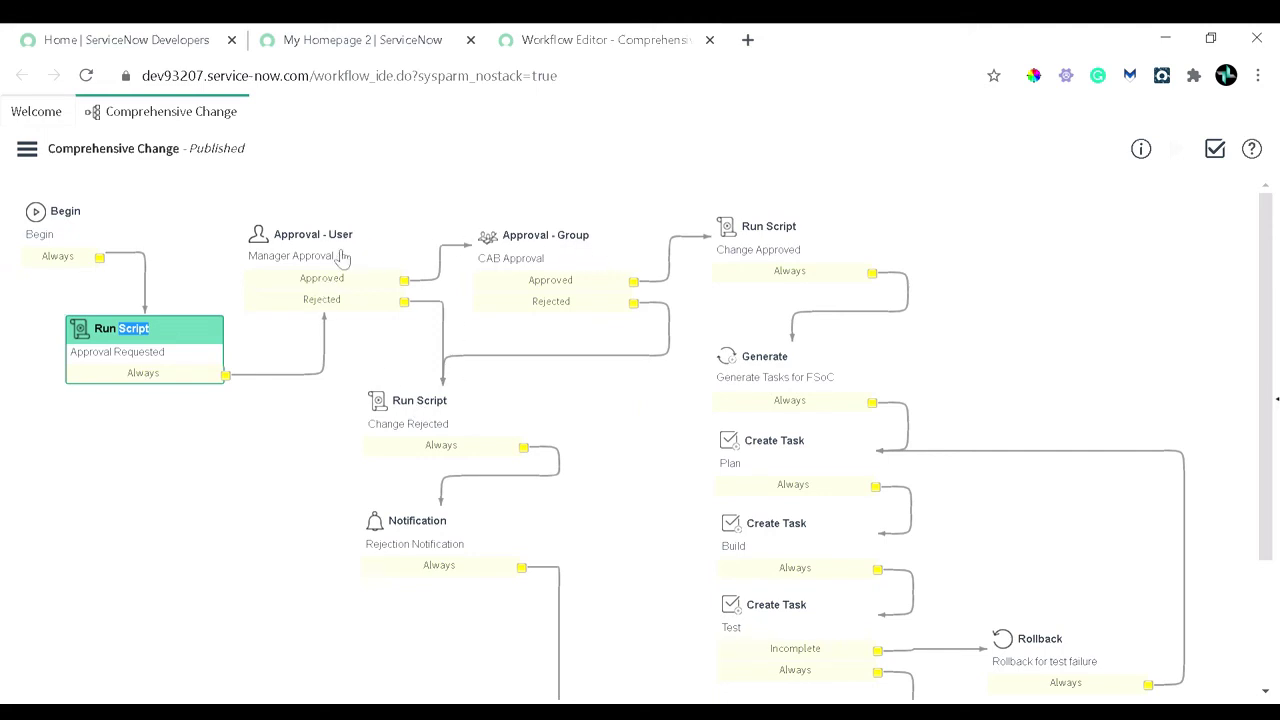
Open the Manager Approval user approval activity and review its table, name, stage and run condition
{"action": "double_click", "coordinate": [300, 232]}
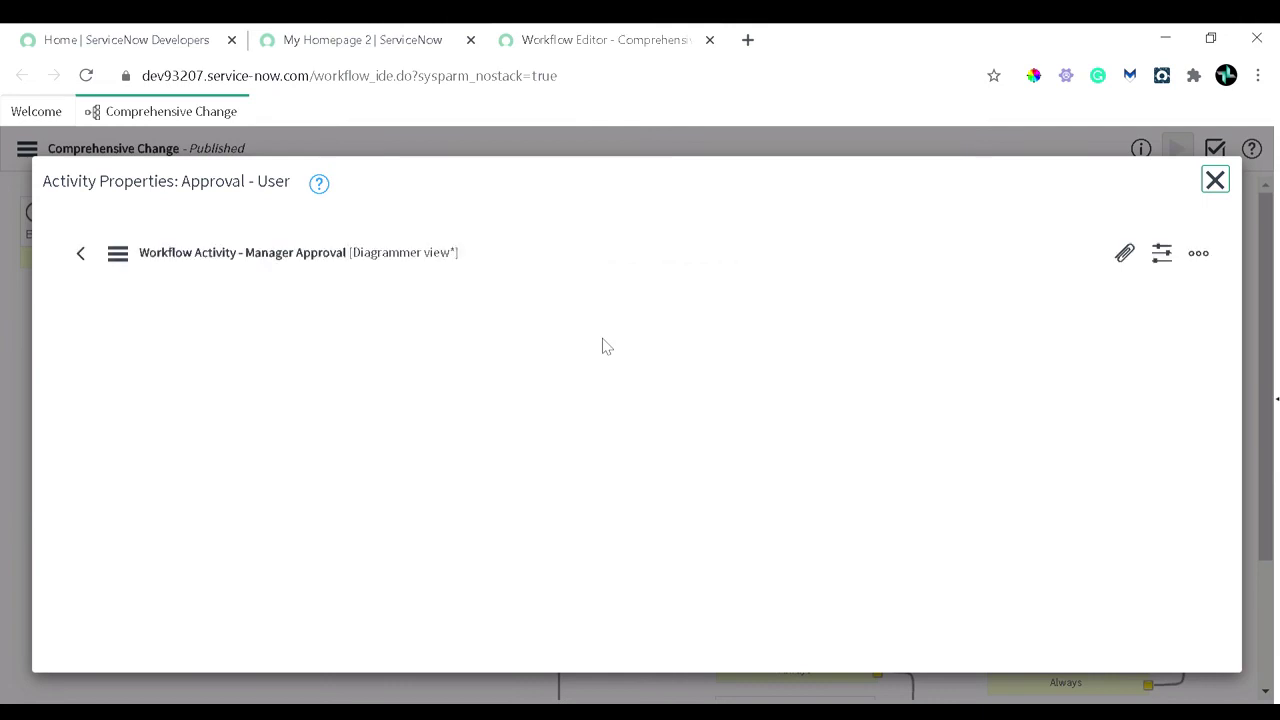
{"action": "scroll", "coordinate": [603, 345], "scroll_direction": "down", "scroll_amount": 1}
{"action": "scroll", "coordinate": [603, 345], "scroll_direction": "up", "scroll_amount": 1}
{"action": "scroll", "coordinate": [603, 345], "scroll_direction": "down", "scroll_amount": 1}
{"action": "scroll", "coordinate": [603, 345], "scroll_direction": "up", "scroll_amount": 1}
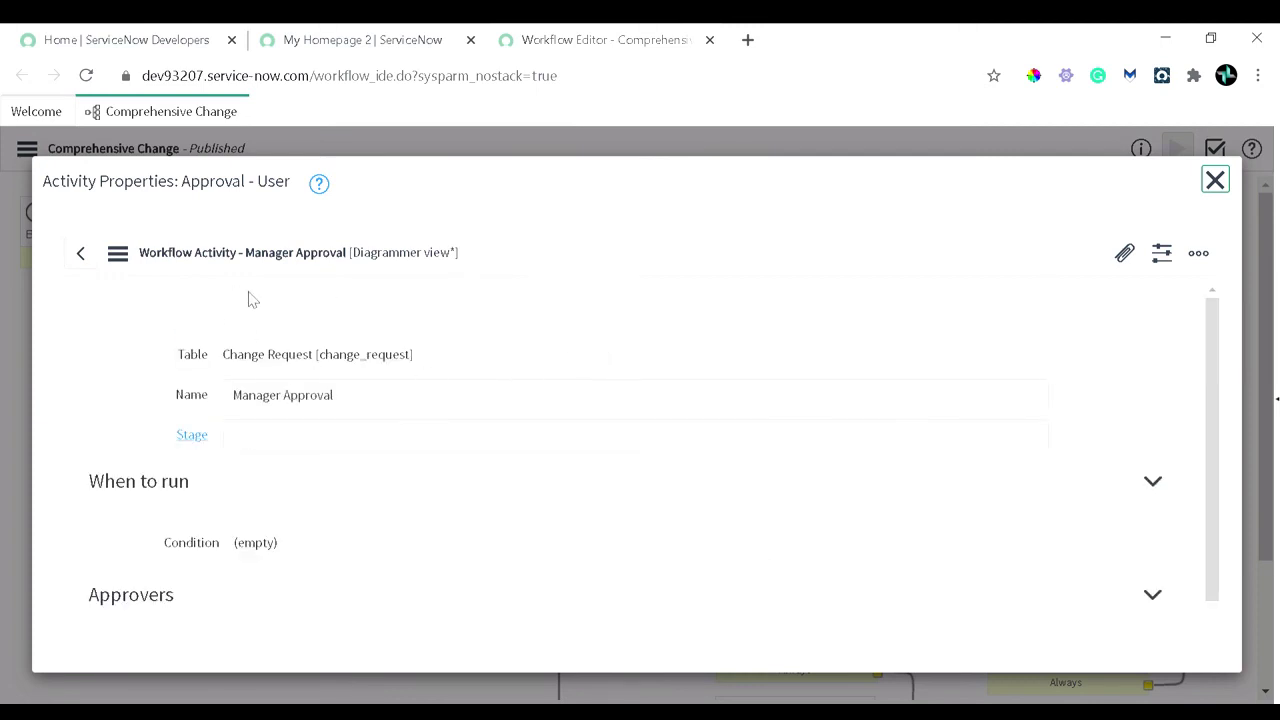
Examine the approvers settings of the Manager Approval activity, including the users expression, advanced option and additional approvers script
{"action": "scroll", "coordinate": [312, 304], "scroll_direction": "down", "scroll_amount": 1}
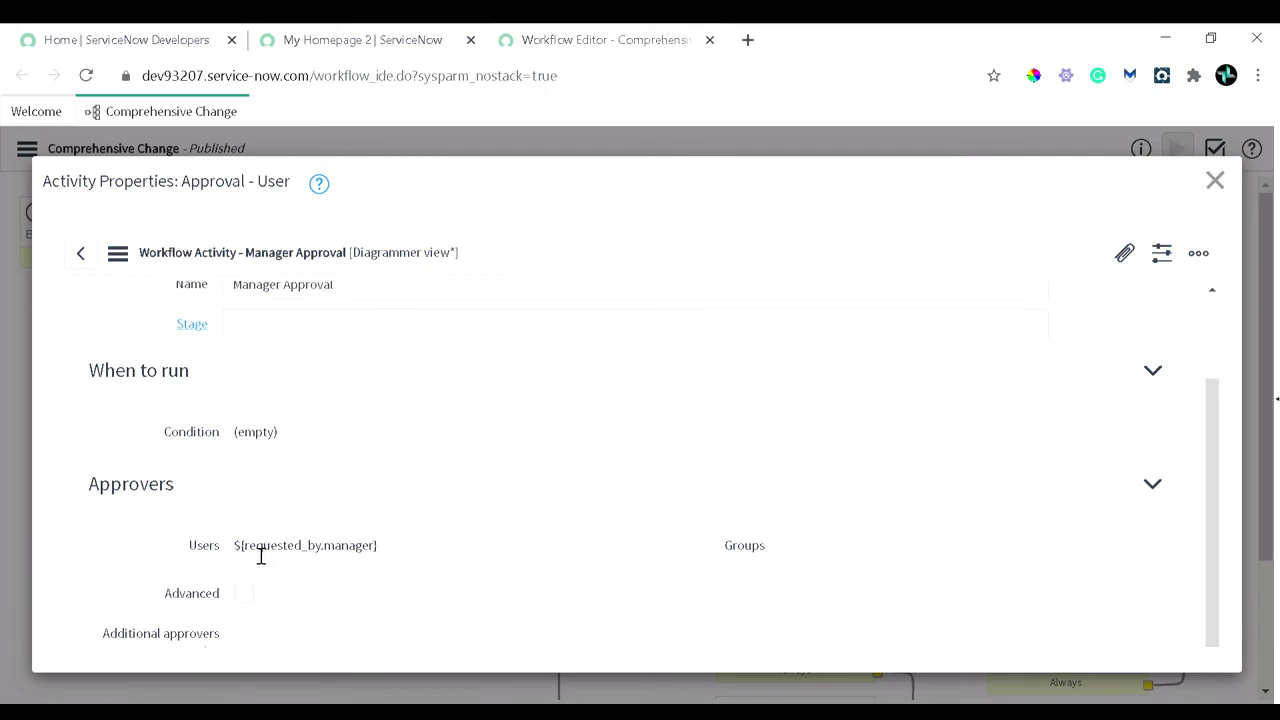
{"action": "left_click_drag", "start_coordinate": [249, 556], "coordinate": [330, 560]}
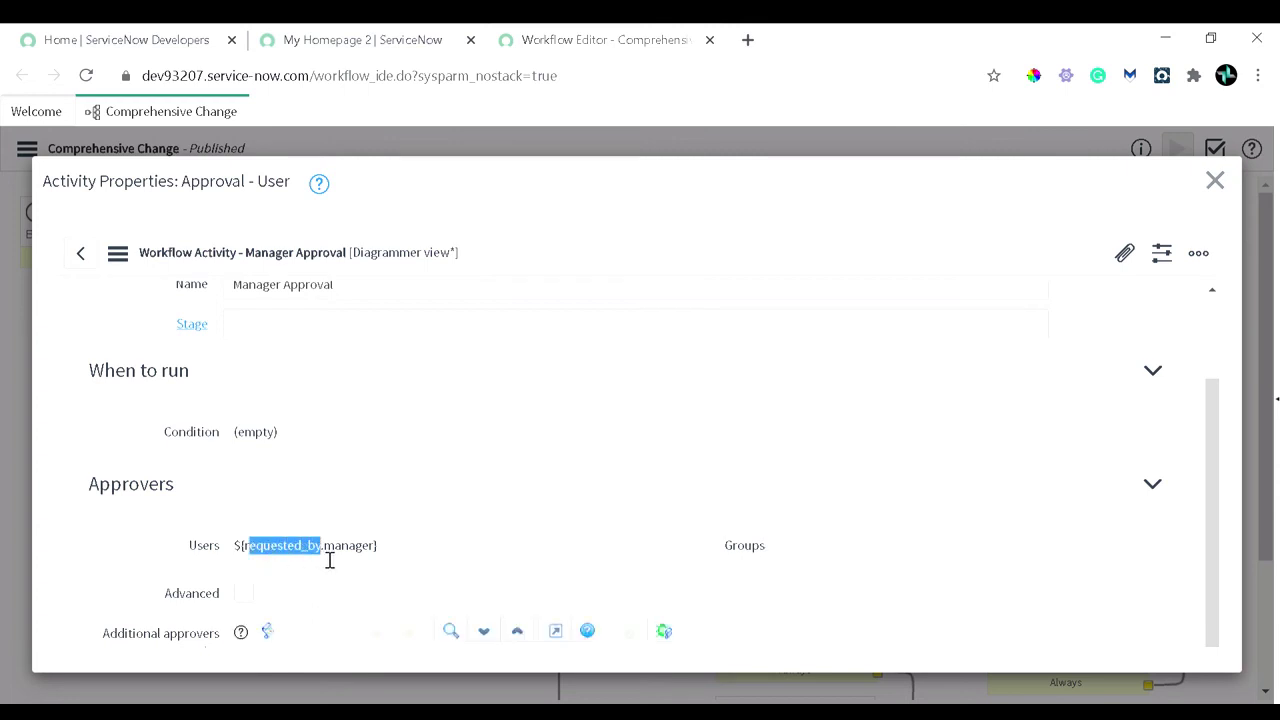
{"action": "left_click", "coordinate": [351, 556]}
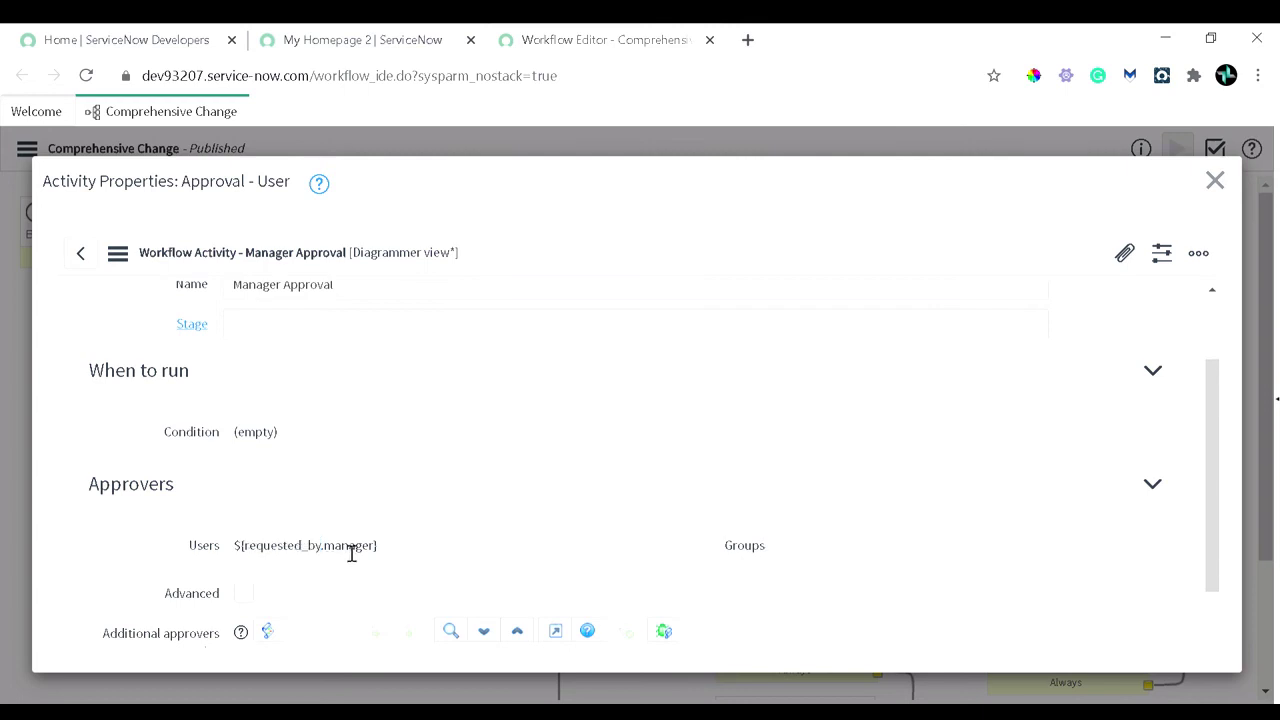
{"action": "scroll", "coordinate": [245, 540], "scroll_direction": "down", "scroll_amount": 1}
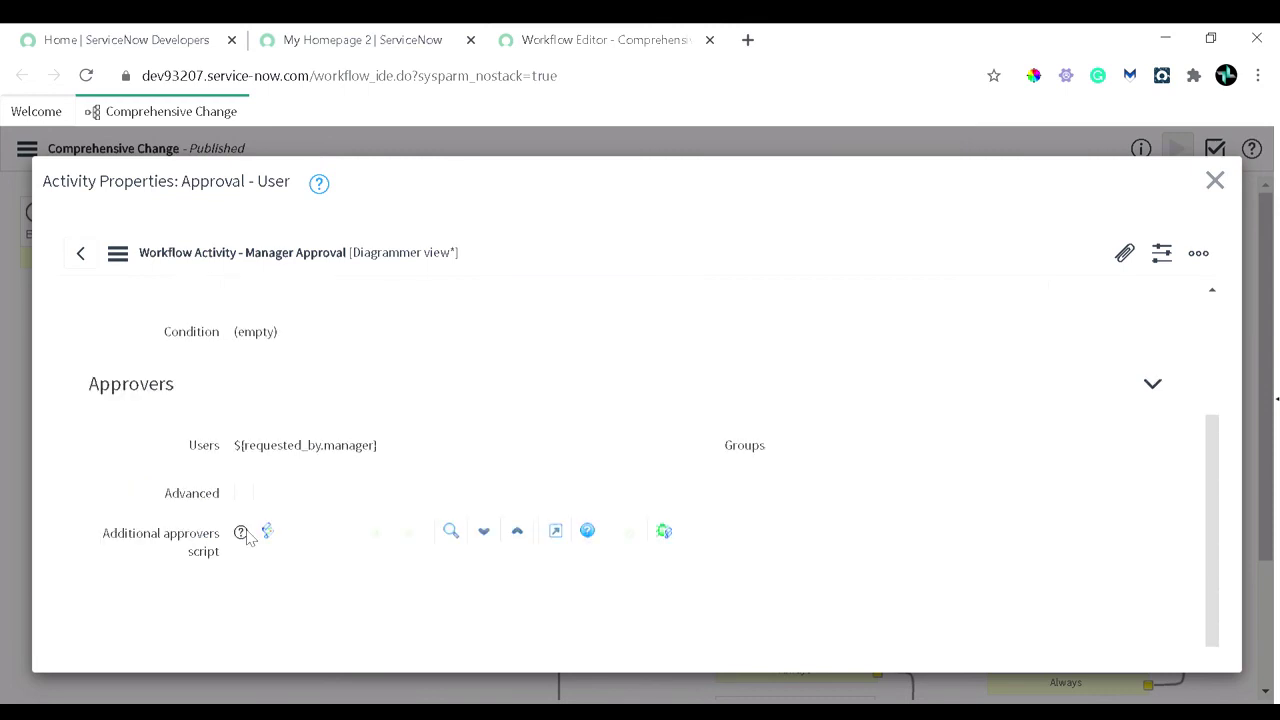
{"action": "scroll", "coordinate": [250, 539], "scroll_direction": "down", "scroll_amount": 1}
{"action": "scroll", "coordinate": [251, 540], "scroll_direction": "up", "scroll_amount": 3}
{"action": "scroll", "coordinate": [250, 540], "scroll_direction": "down", "scroll_amount": 2}
{"action": "scroll", "coordinate": [255, 540], "scroll_direction": "up", "scroll_amount": 2}
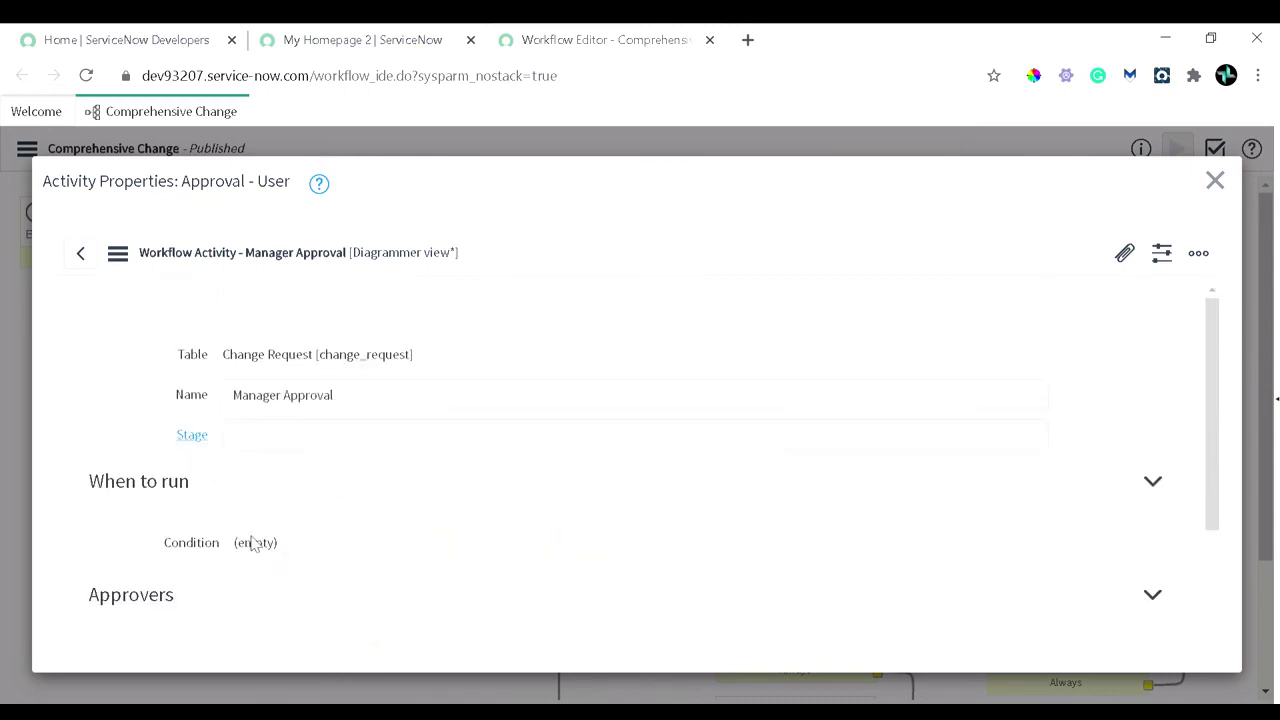
Close the Manager Approval properties, open the CAB Approval group approval activity, and close it
{"action": "left_click", "coordinate": [1216, 183]}
{"action": "double_click", "coordinate": [526, 258]}
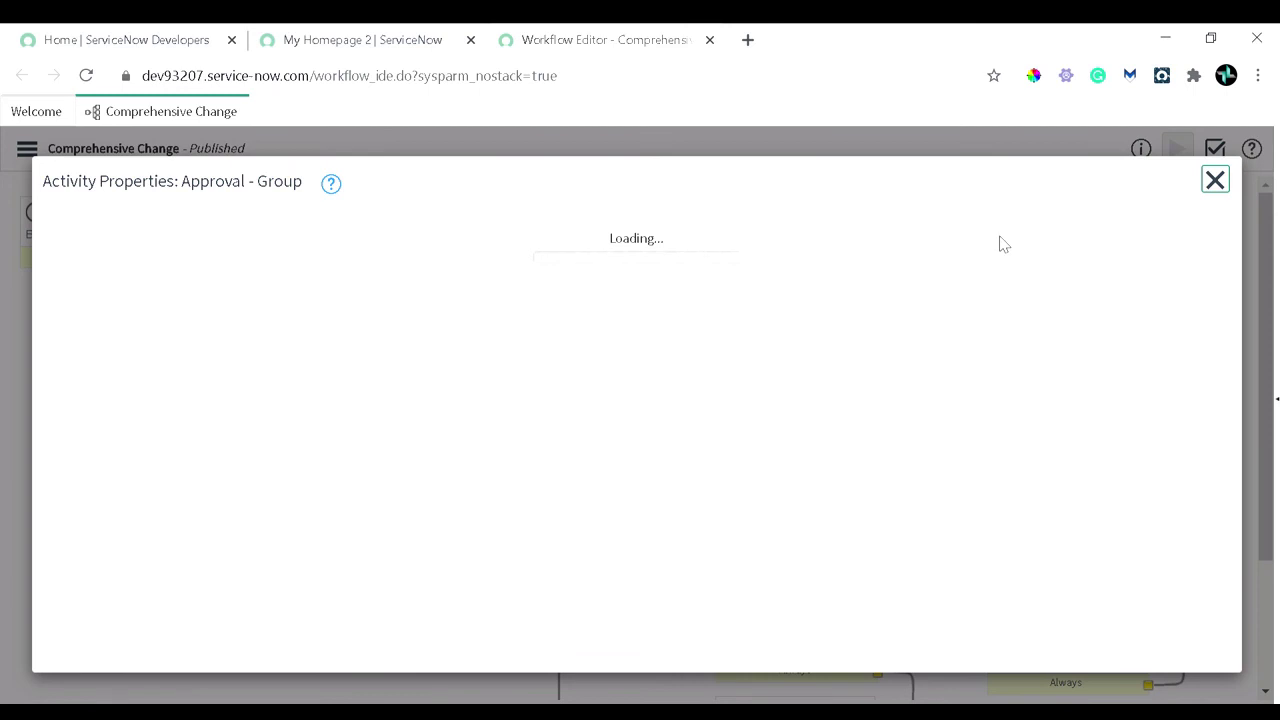
{"action": "left_click", "coordinate": [1211, 188]}
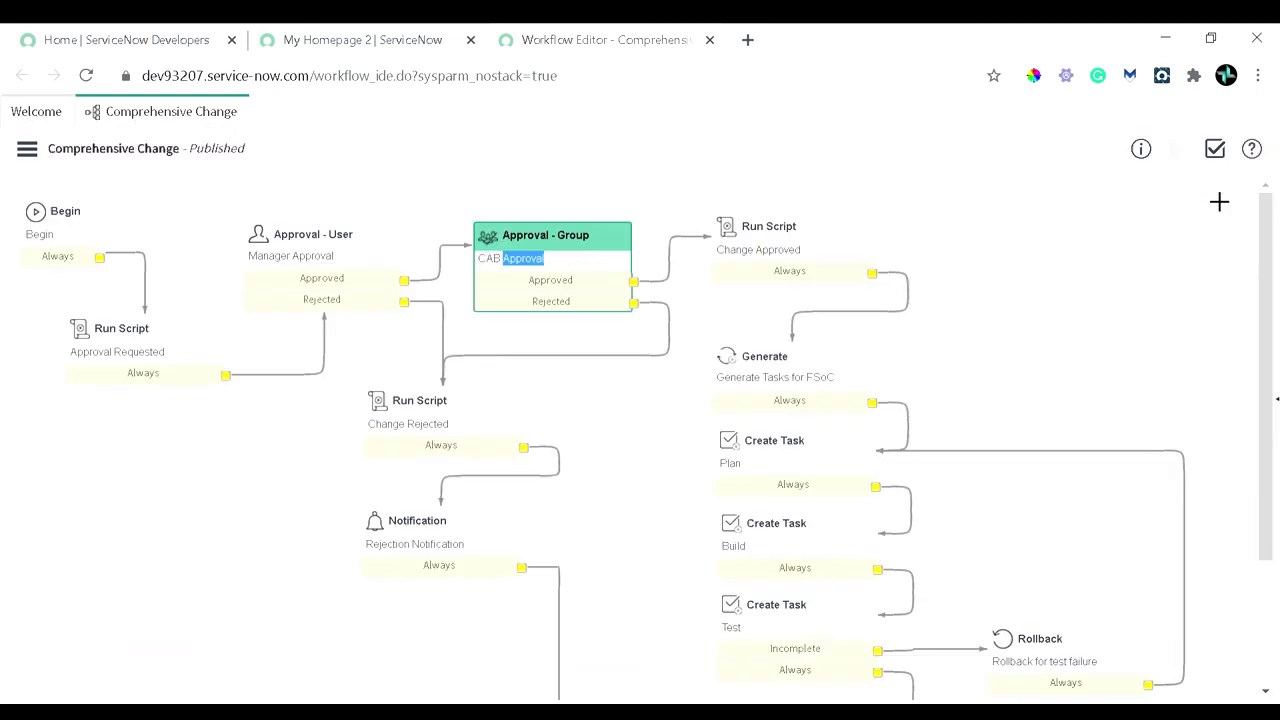
Show the workflow list, search it for "item", and open the "Item Designer - generate approvals for current sequence" workflow
{"action": "left_click", "coordinate": [1276, 399]}
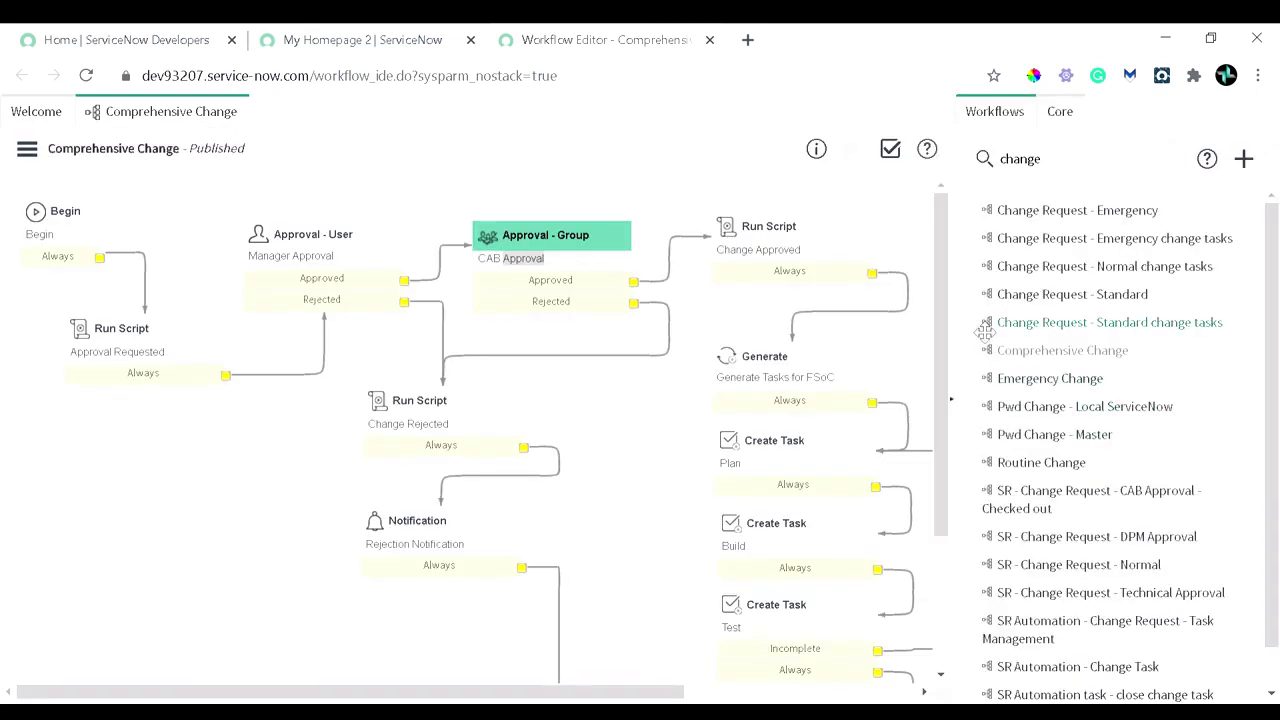
{"action": "double_click", "coordinate": [1020, 172]}
{"action": "type", "text": "item"}
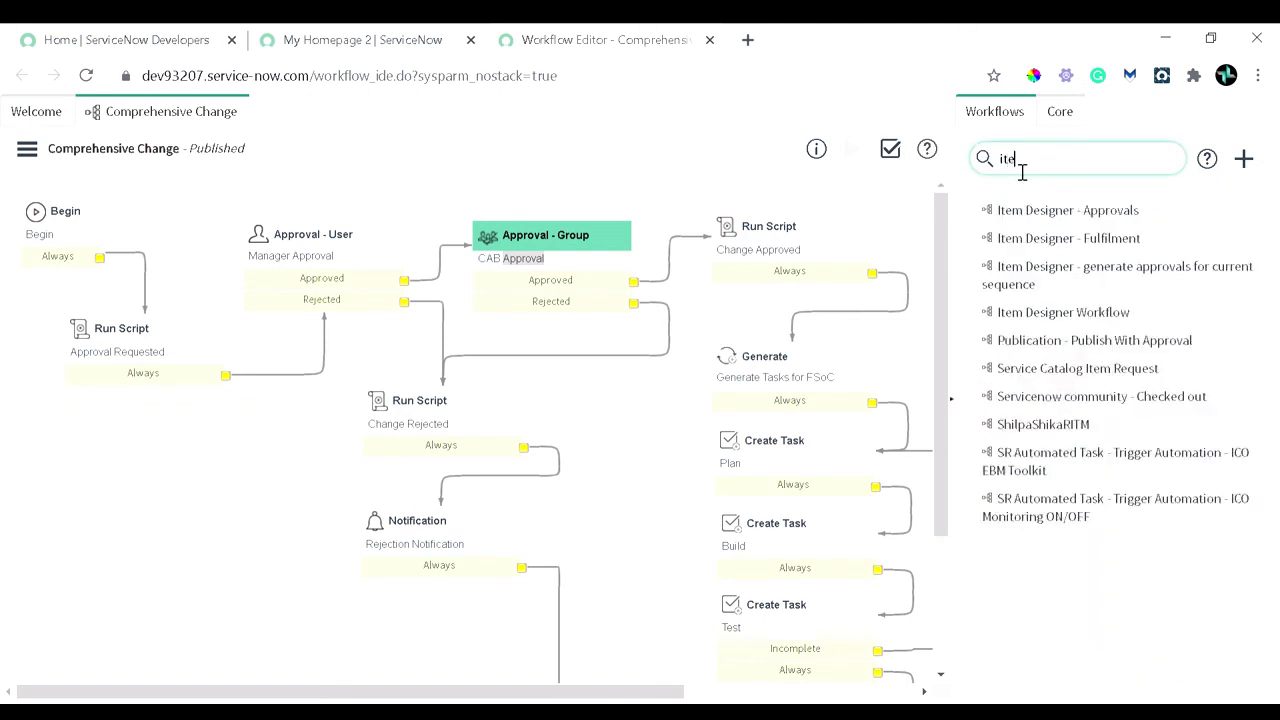
{"action": "left_click", "coordinate": [1161, 283]}
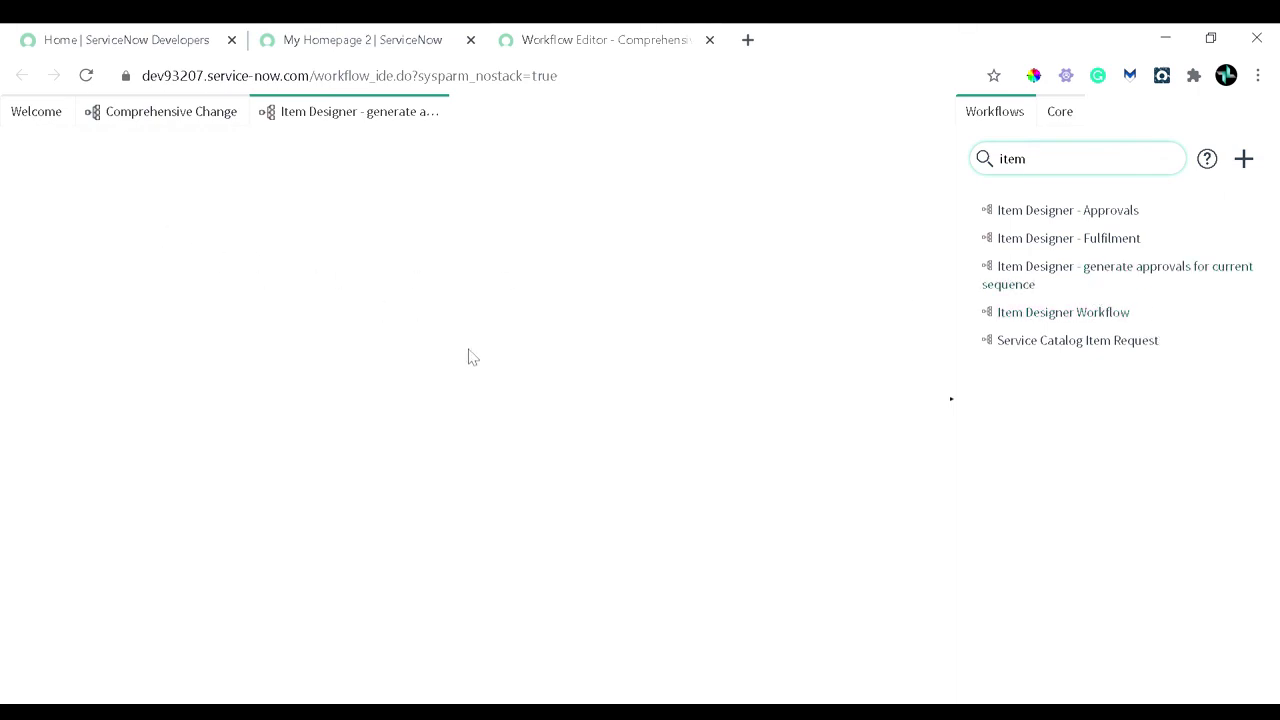
Return to the Comprehensive Change workflow and look at its Rejection Notification activity in the diagram
{"action": "left_click", "coordinate": [140, 116]}
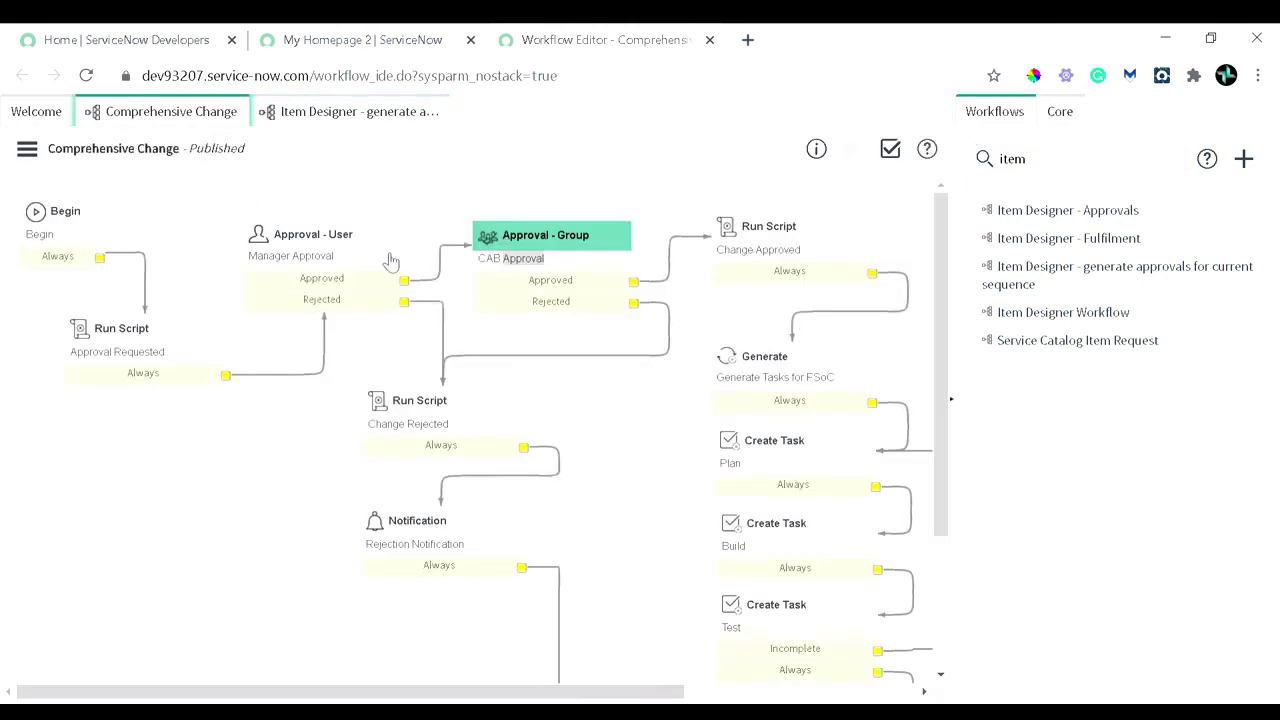
{"action": "scroll", "coordinate": [714, 543], "scroll_direction": "down", "scroll_amount": 4}
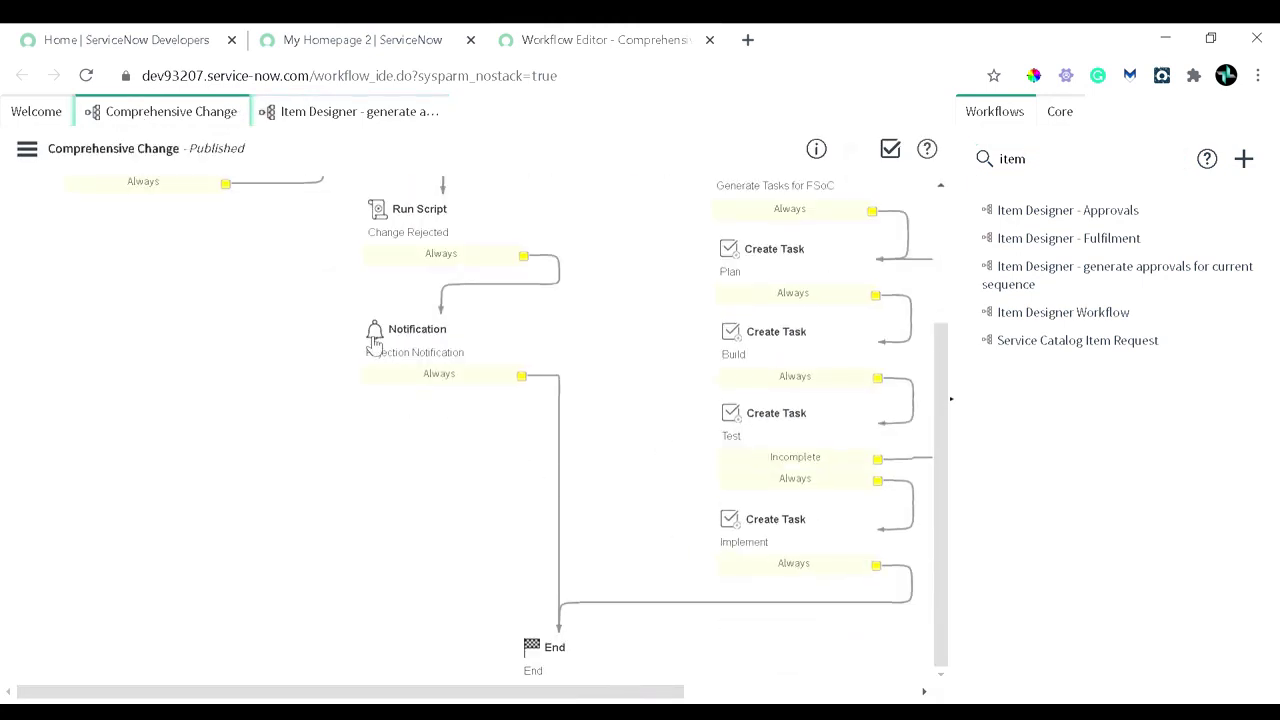
{"action": "left_click", "coordinate": [390, 335]}
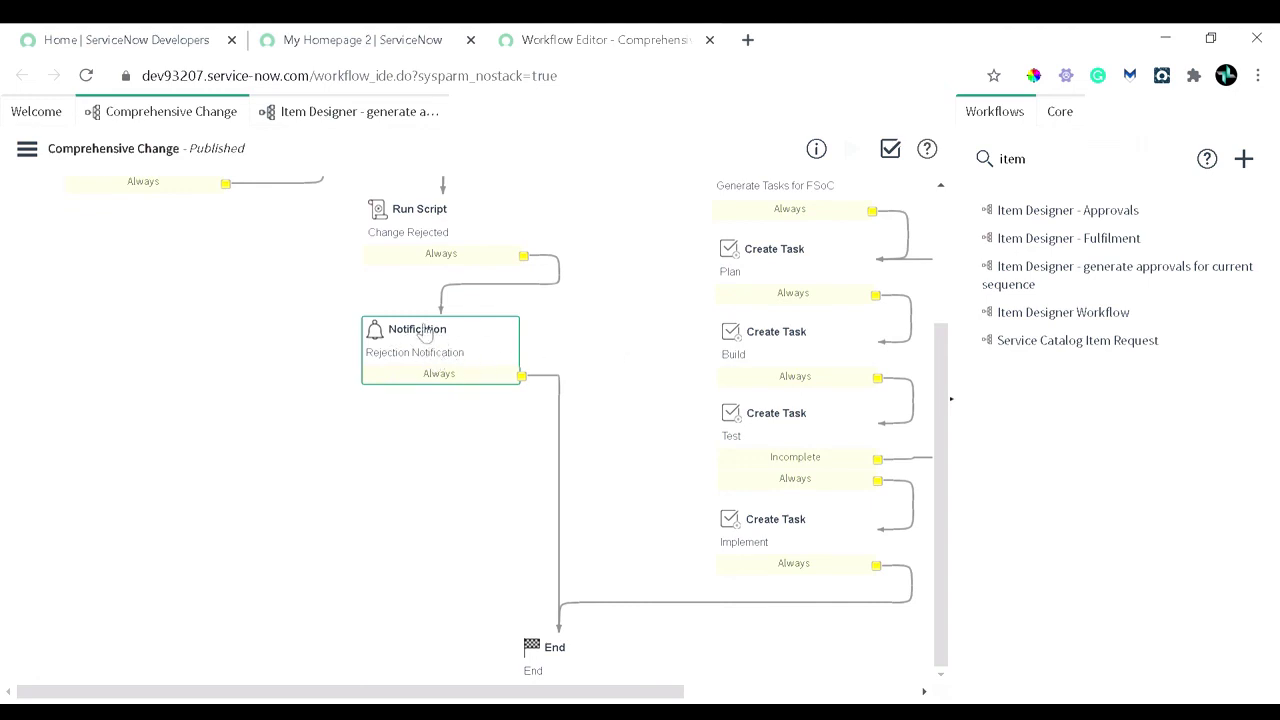
Close the Item Designer workflow and reopen "Item Designer - generate approvals for current sequence" from the workflow list
{"action": "left_click", "coordinate": [357, 121]}
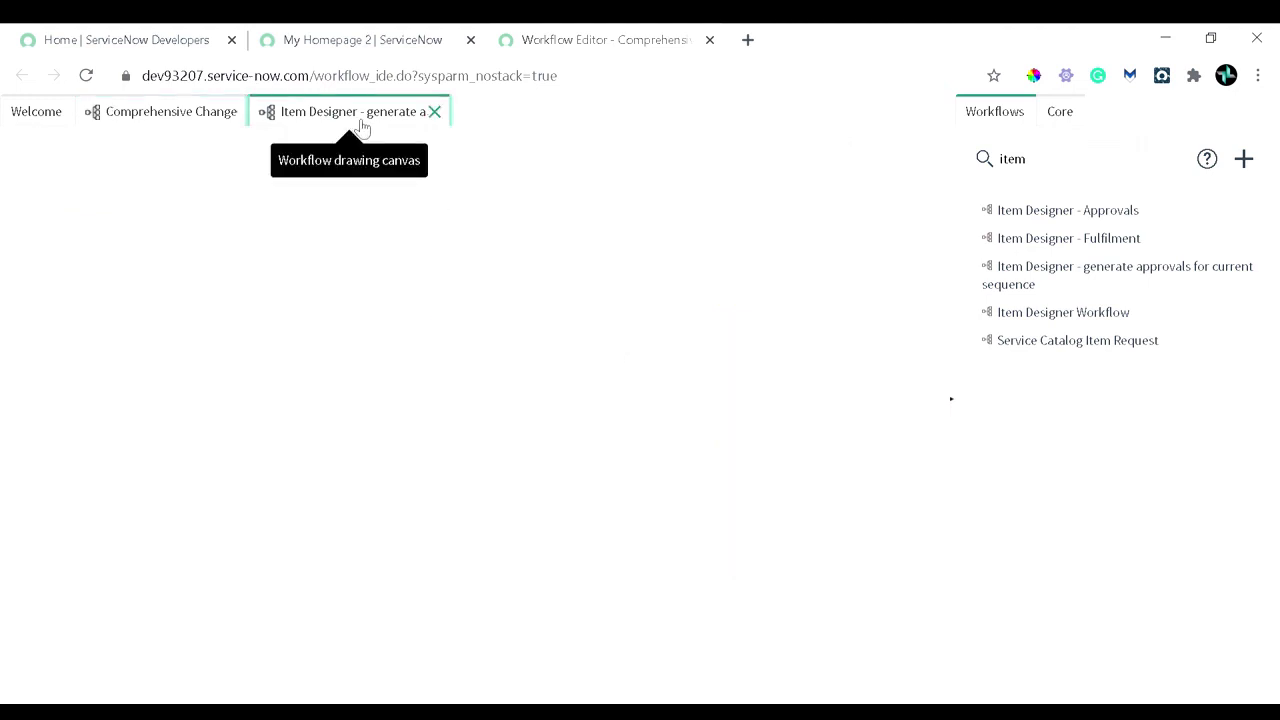
{"action": "left_click", "coordinate": [434, 112]}
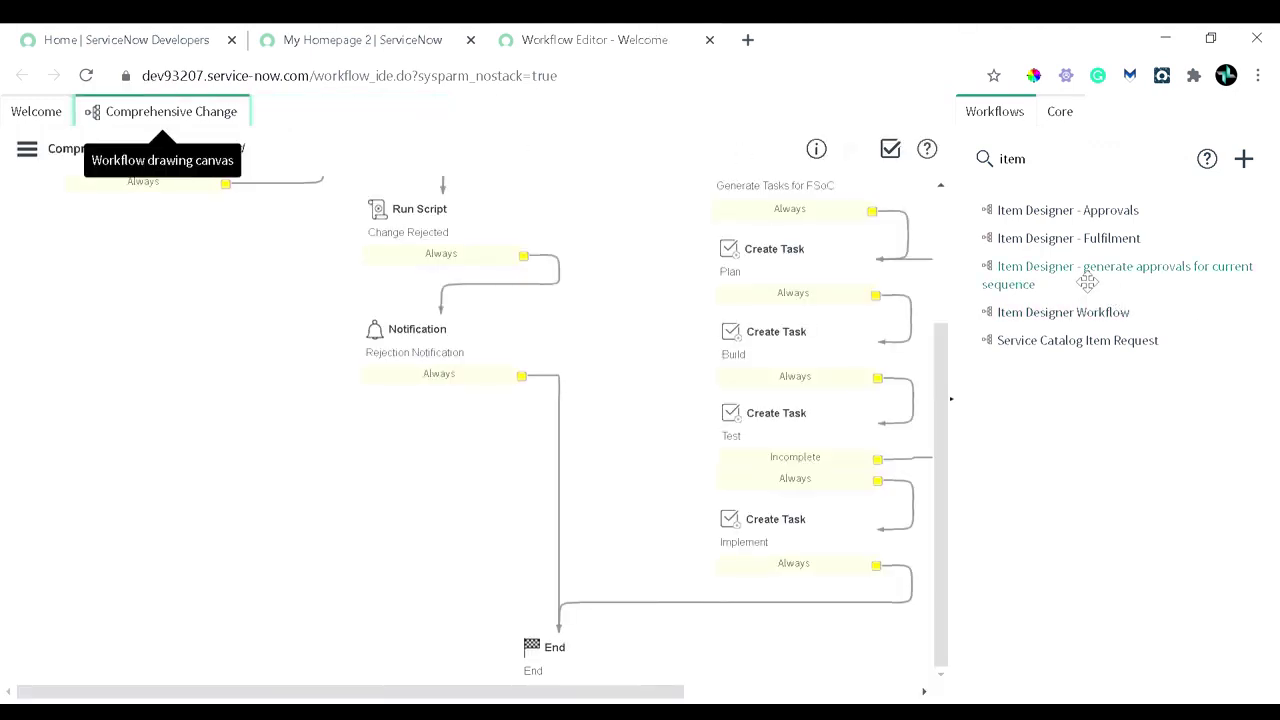
{"action": "left_click", "coordinate": [371, 263]}
{"action": "scroll", "coordinate": [680, 360], "scroll_direction": "up", "scroll_amount": 3}
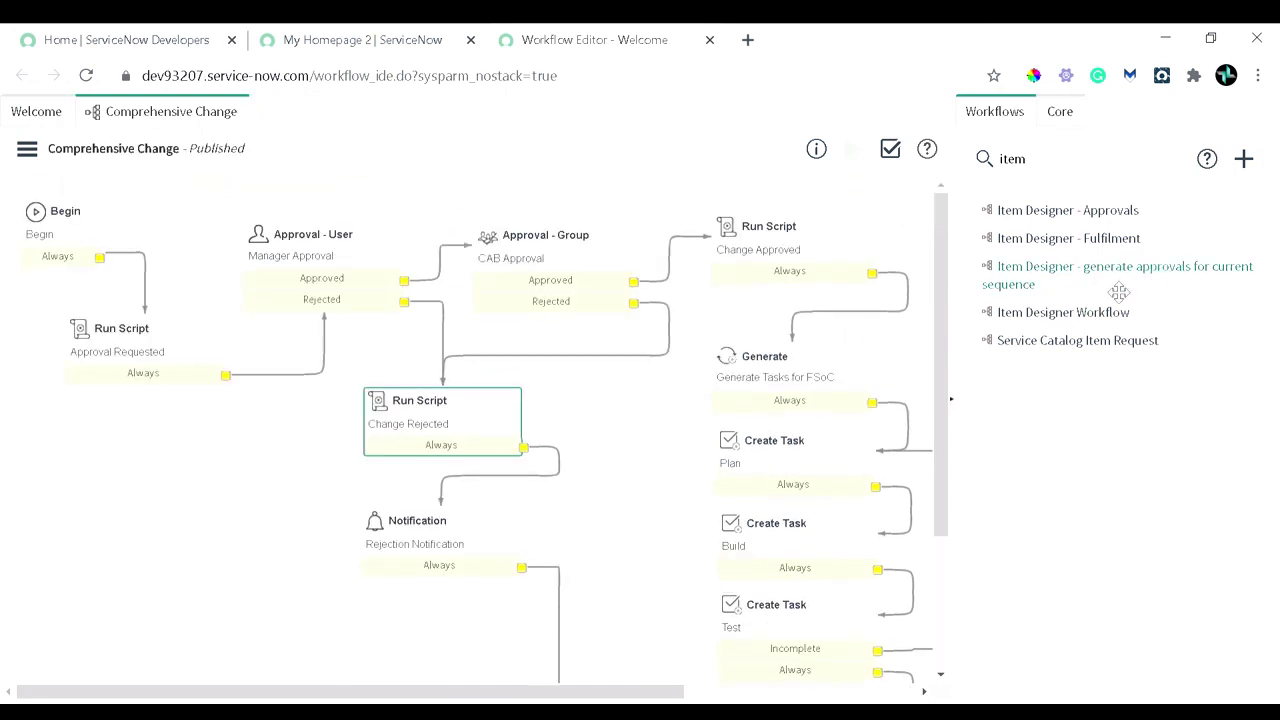
{"action": "left_click", "coordinate": [1086, 270]}
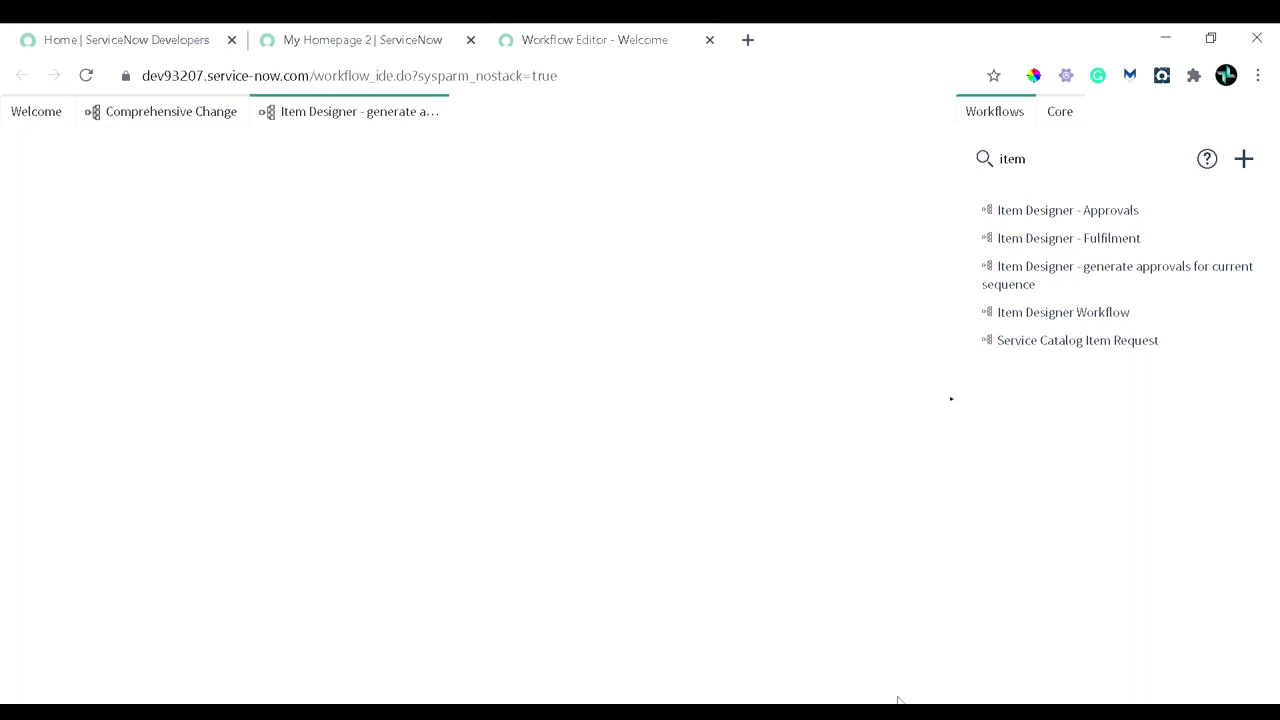
{"action": "left_click", "coordinate": [200, 120]}
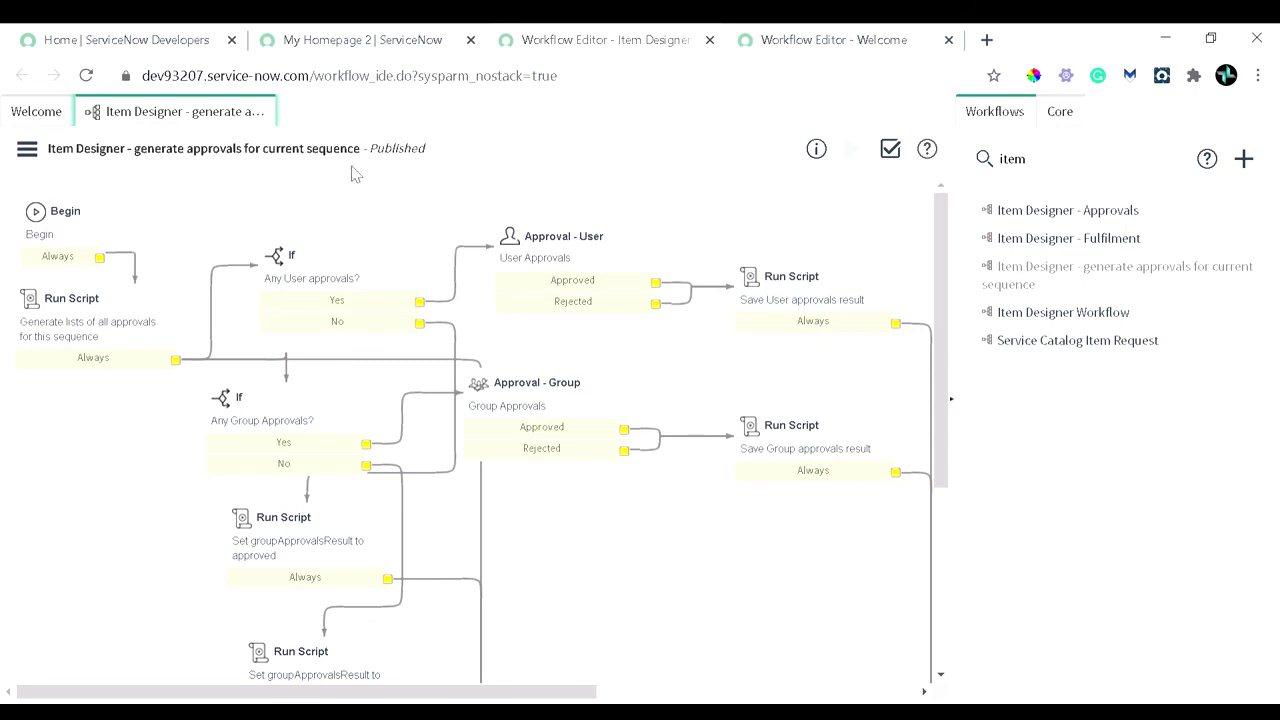
Open the "Generate lists of all approvals for this sequence" Run Script activity, examine its name, stage and script section, and close it
{"action": "left_click", "coordinate": [36, 306]}
{"action": "double_click", "coordinate": [36, 304]}
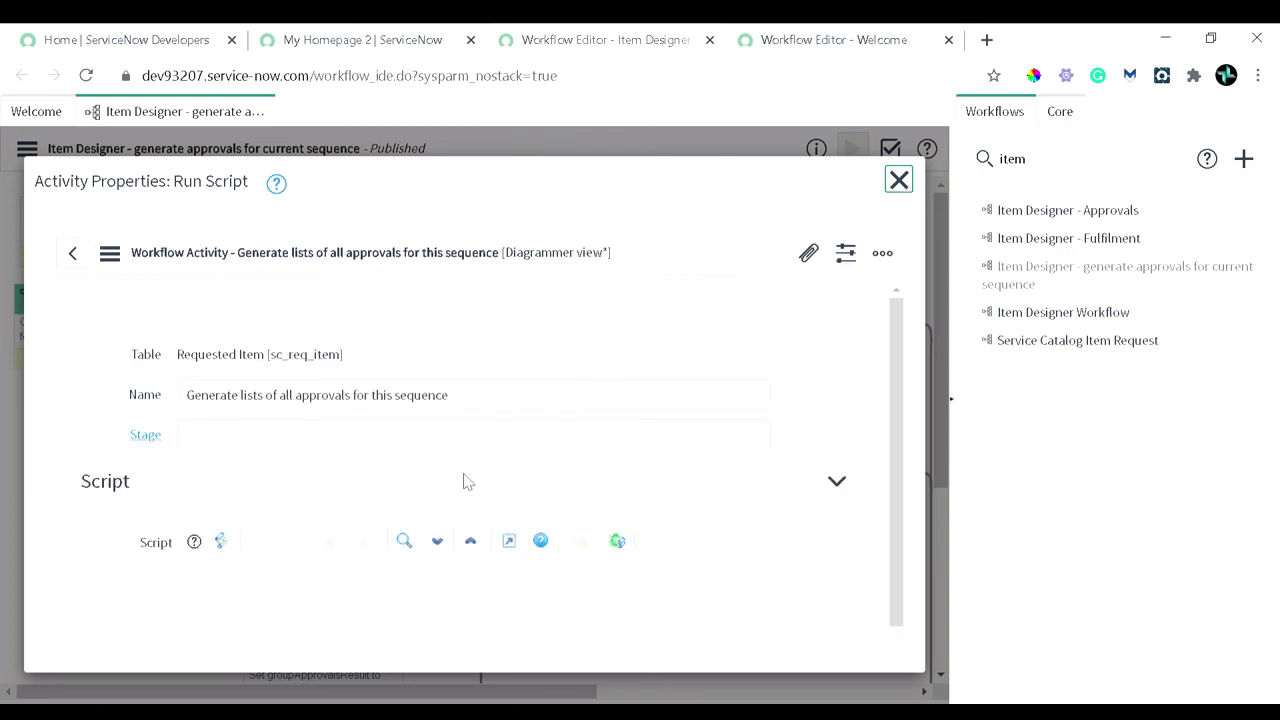
{"action": "scroll", "coordinate": [463, 480], "scroll_direction": "down", "scroll_amount": 1}
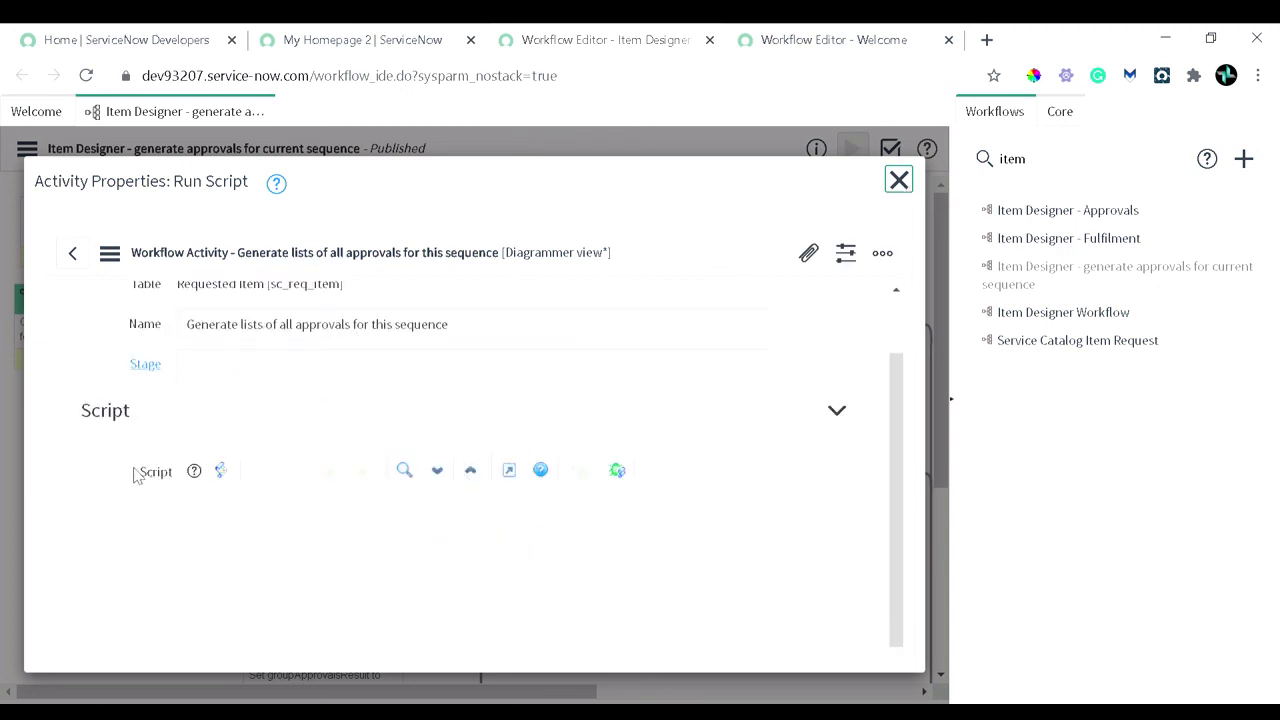
{"action": "left_click_drag", "start_coordinate": [134, 471], "coordinate": [176, 474]}
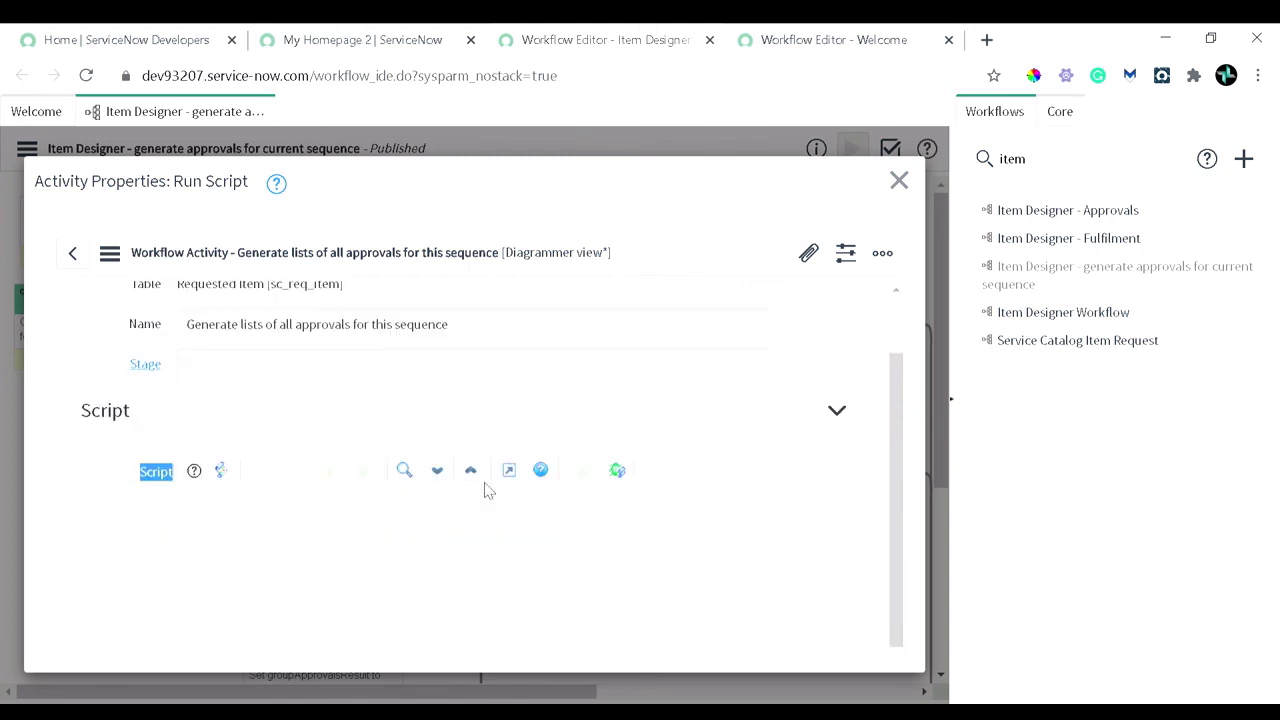
{"action": "scroll", "coordinate": [495, 503], "scroll_direction": "up", "scroll_amount": 1}
{"action": "scroll", "coordinate": [500, 505], "scroll_direction": "down", "scroll_amount": 1}
{"action": "left_click", "coordinate": [899, 181]}
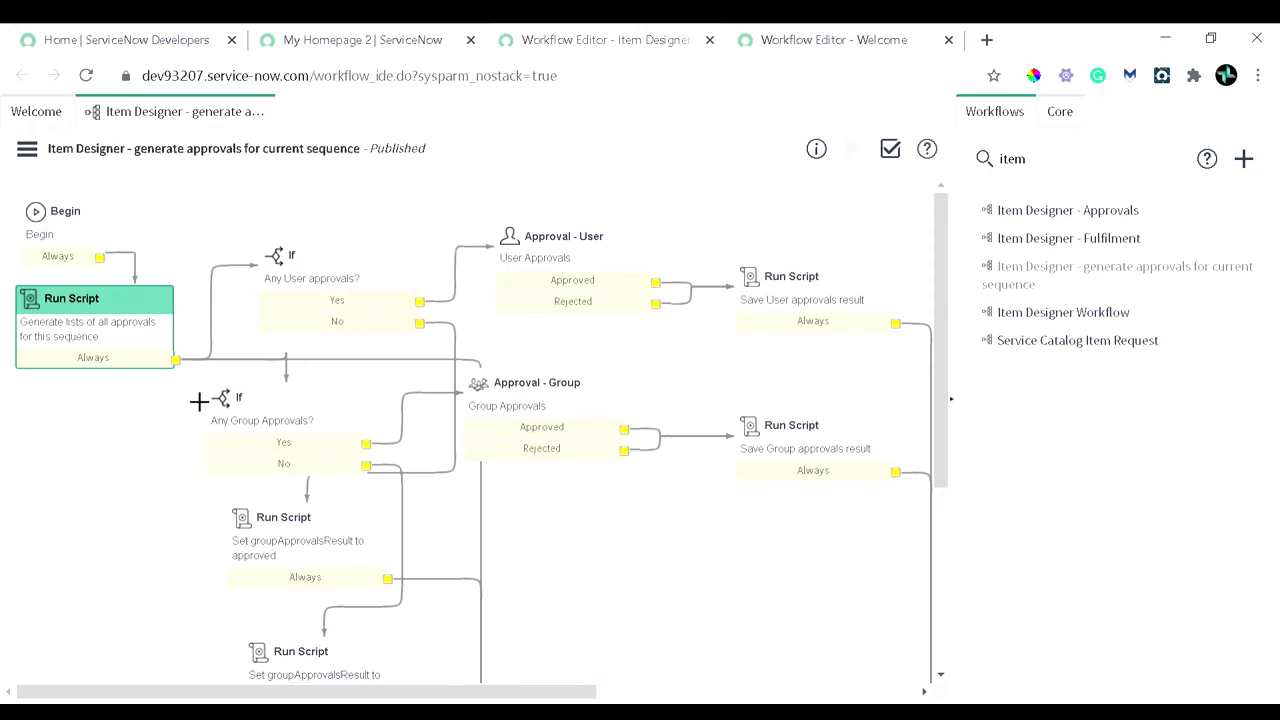
Open the "Any User approvals?" If activity and review its name, stage, condition and advanced option
{"action": "double_click", "coordinate": [377, 274]}
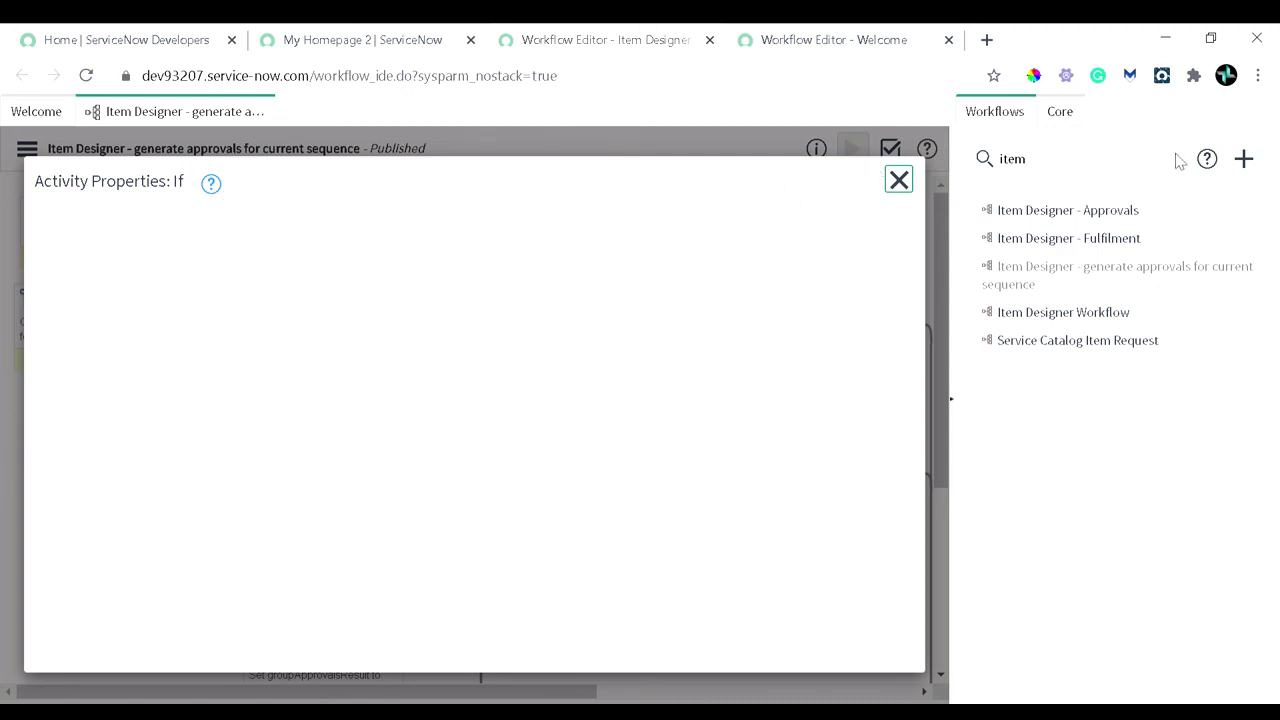
{"action": "scroll", "coordinate": [410, 575], "scroll_direction": "down", "scroll_amount": 2}
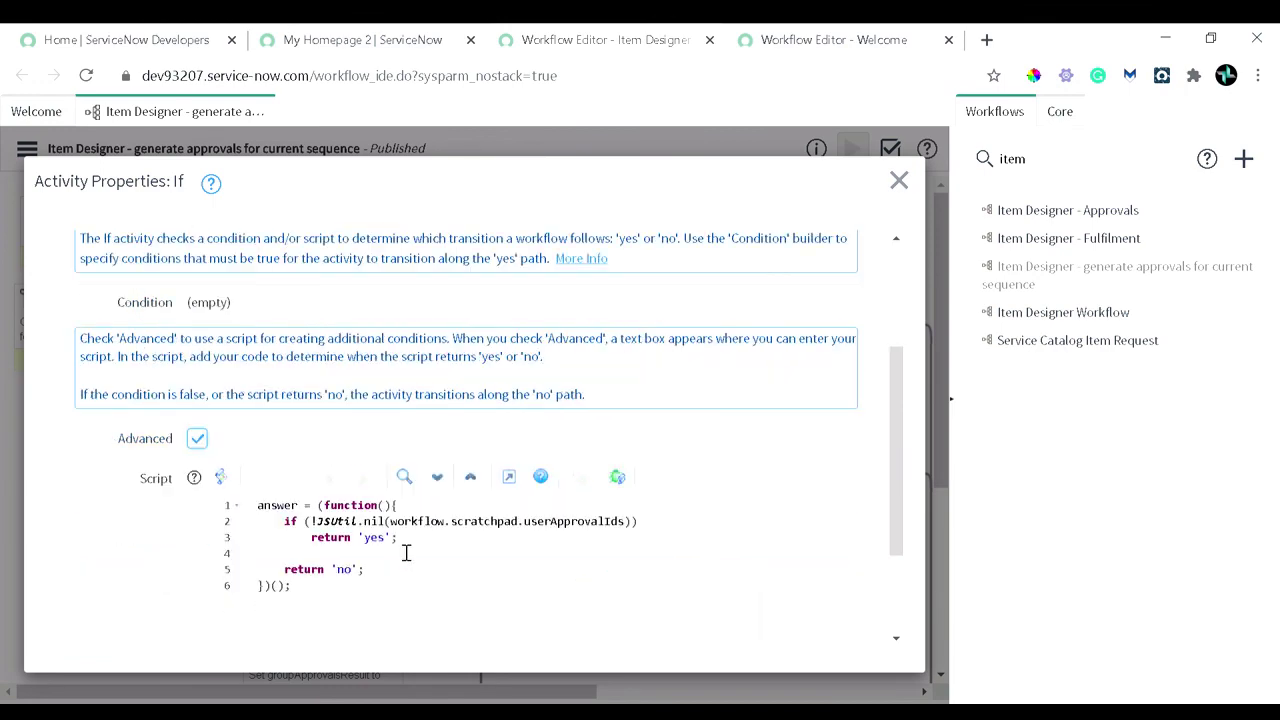
{"action": "scroll", "coordinate": [405, 553], "scroll_direction": "up", "scroll_amount": 1}
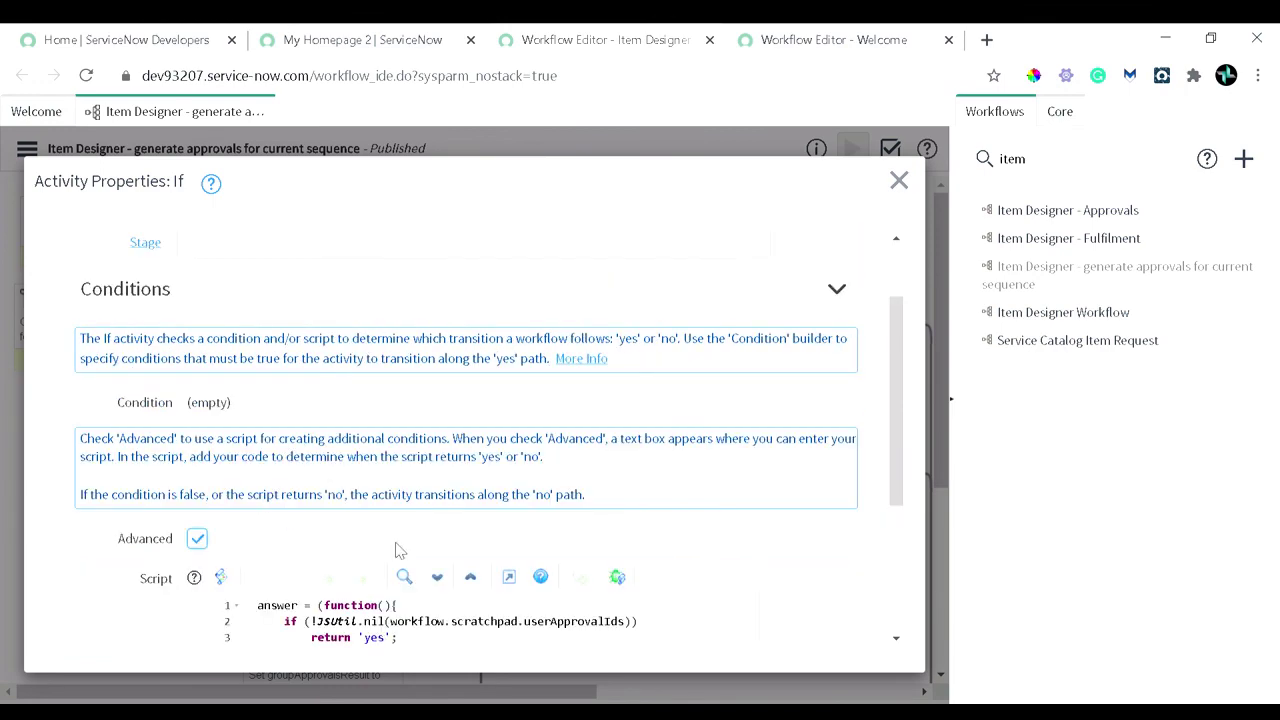
{"action": "scroll", "coordinate": [395, 550], "scroll_direction": "up", "scroll_amount": 1}
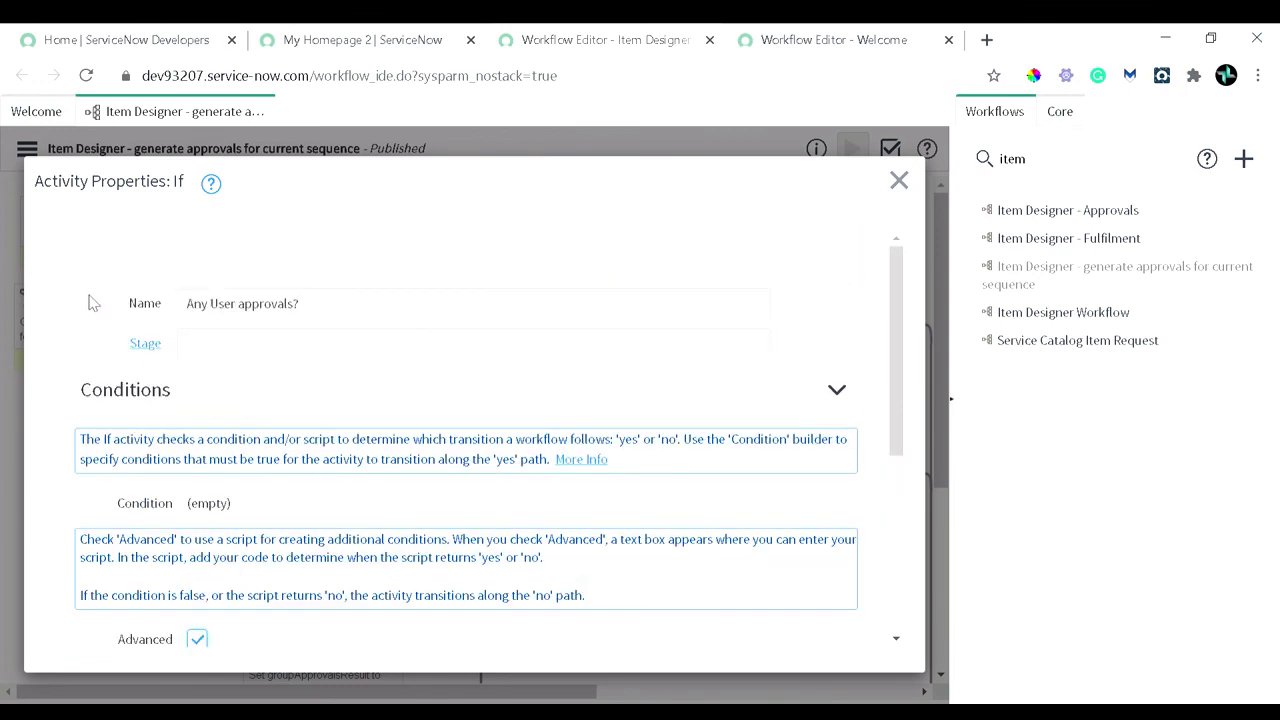
{"action": "left_click_drag", "start_coordinate": [189, 320], "coordinate": [320, 331]}
Examine the If activity's advanced script that returns 'yes' or 'no' based on the user approval IDs, and close the properties
{"action": "scroll", "coordinate": [317, 335], "scroll_direction": "down", "scroll_amount": 1}
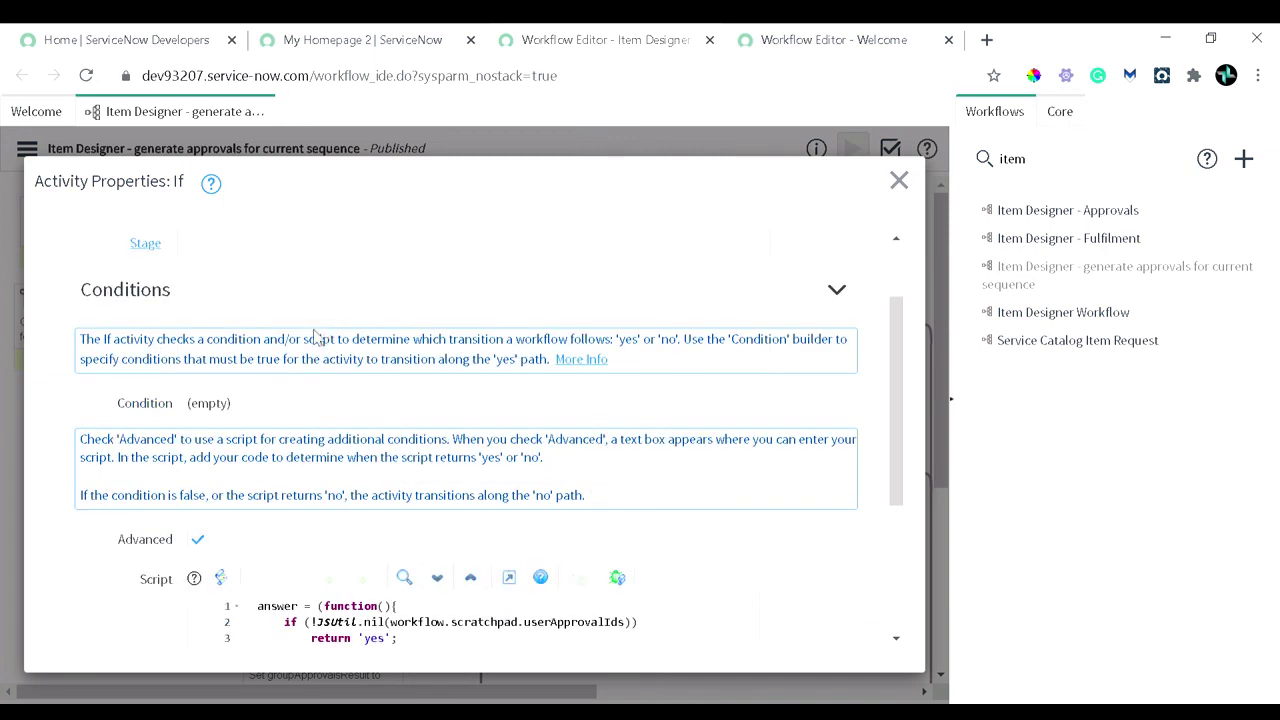
{"action": "scroll", "coordinate": [317, 335], "scroll_direction": "down", "scroll_amount": 1}
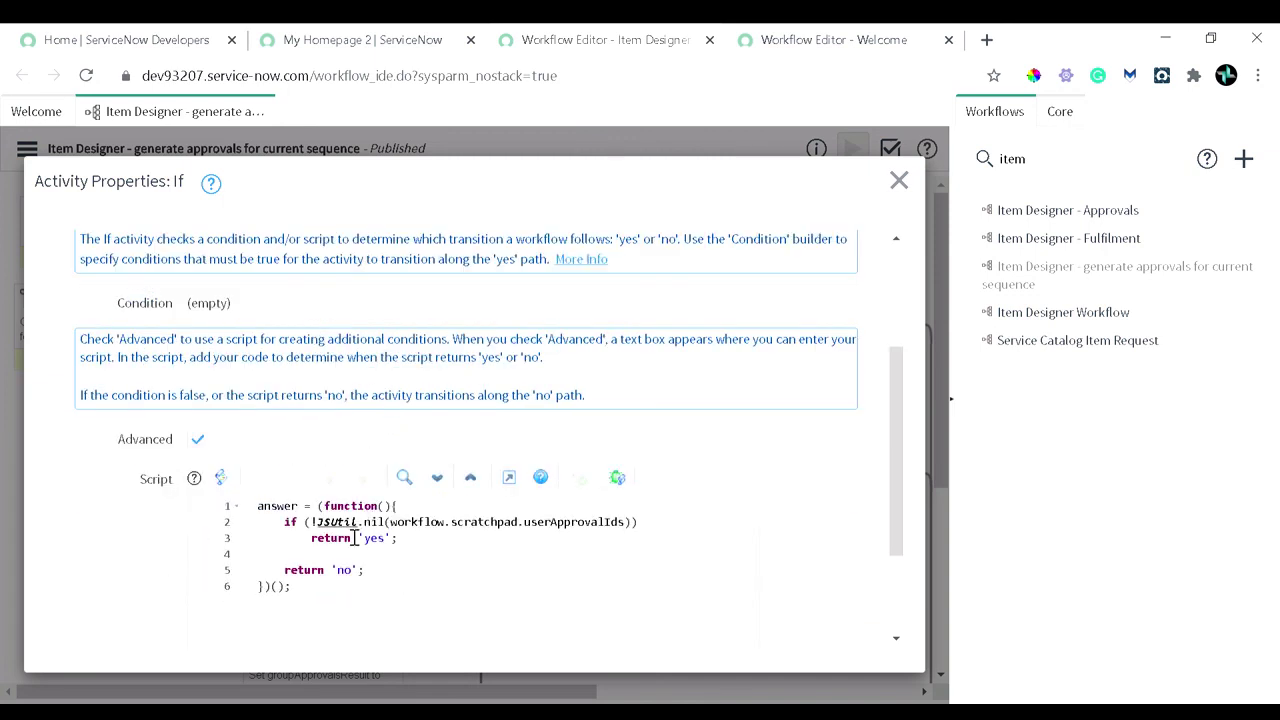
{"action": "left_click", "coordinate": [292, 508]}
{"action": "left_click", "coordinate": [427, 565]}
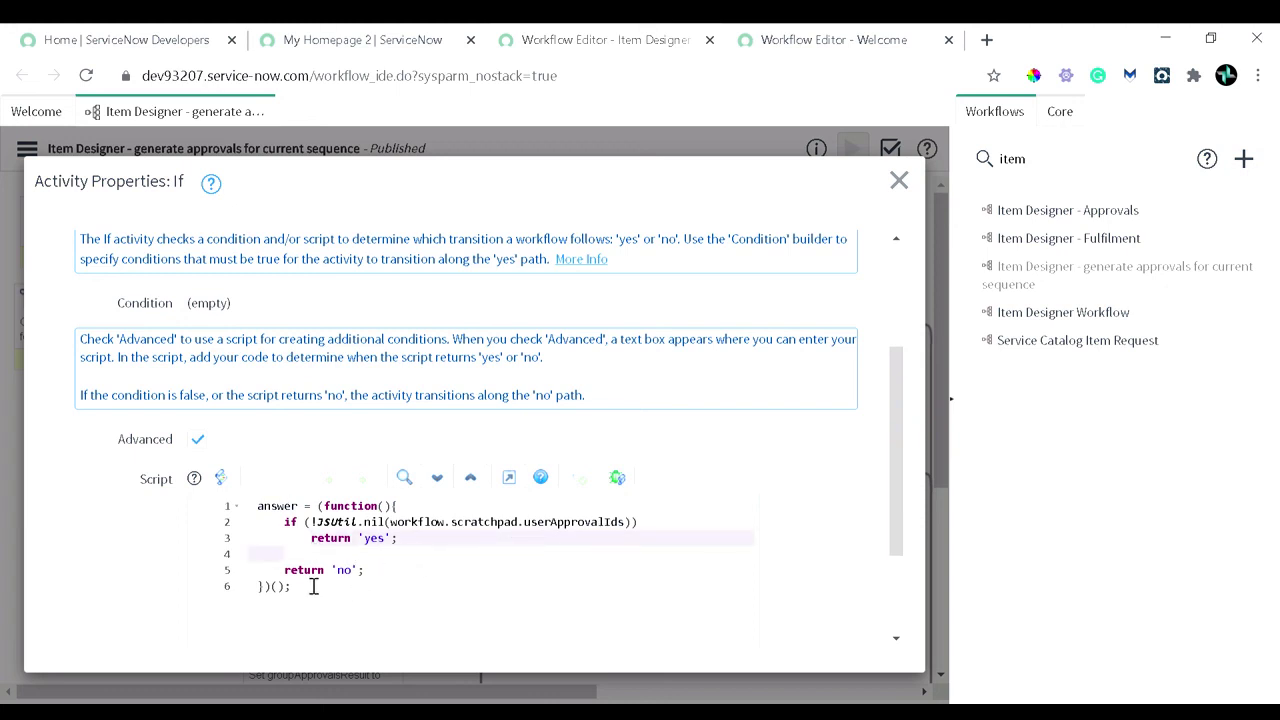
{"action": "left_click", "coordinate": [899, 181]}
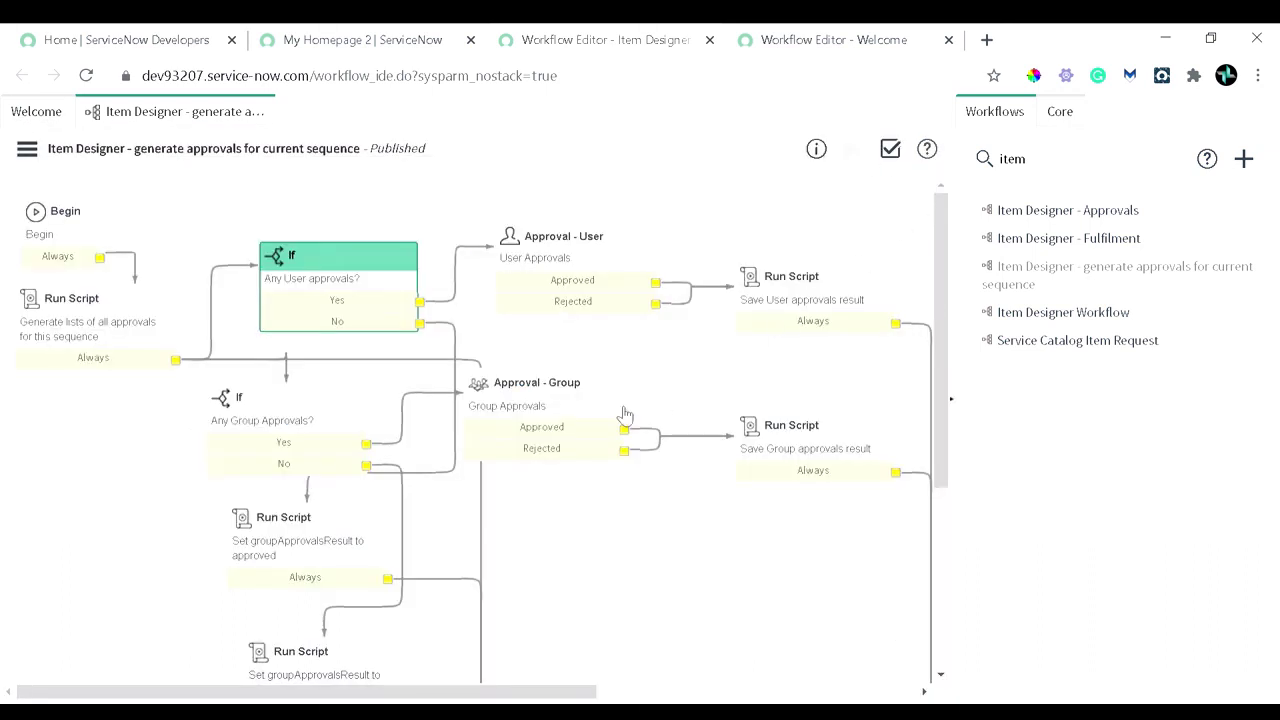